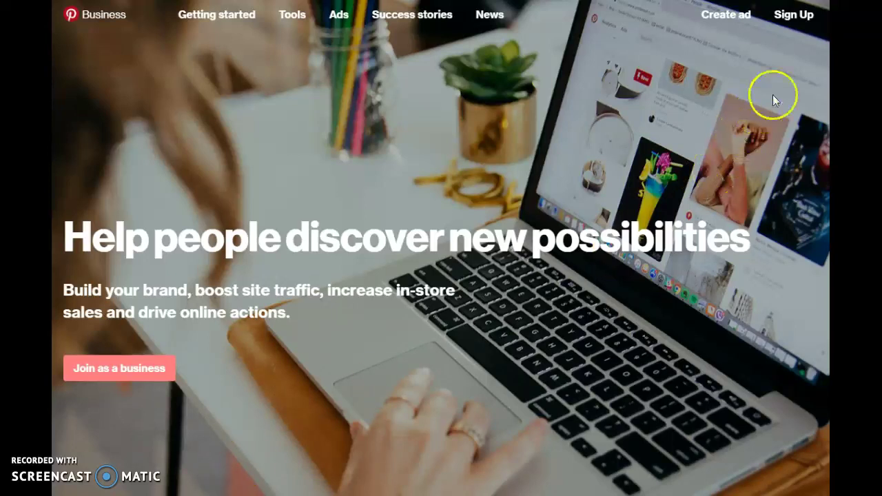
# Open the business account sign-up form, replace the autofilled email with the business email address, and enter the account password.
pyautogui.click(796, 16)
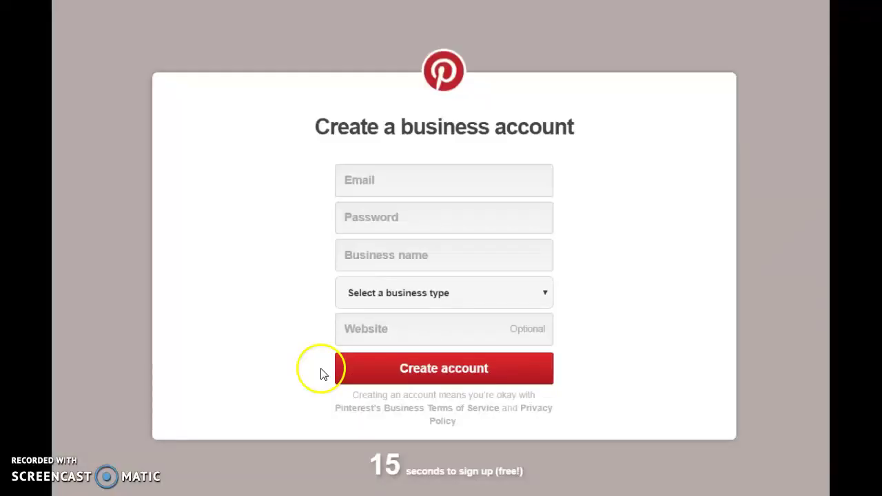
pyautogui.click(365, 180)
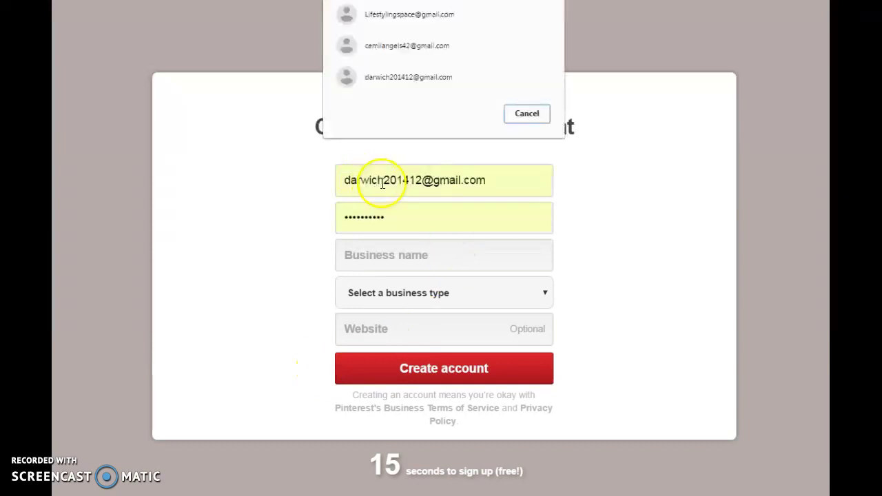
pyautogui.click(527, 114)
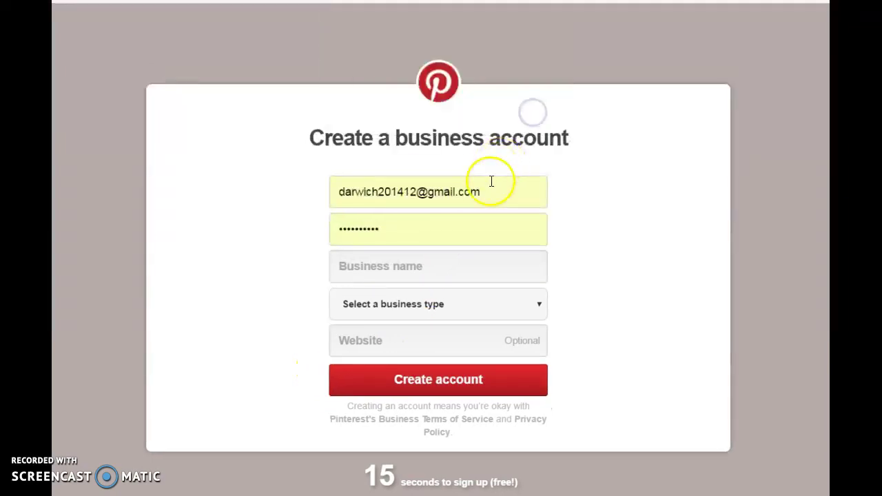
pyautogui.click(483, 195)
pyautogui.moveTo(483, 194); pyautogui.dragTo(275, 195)
pyautogui.rightClick(358, 188)
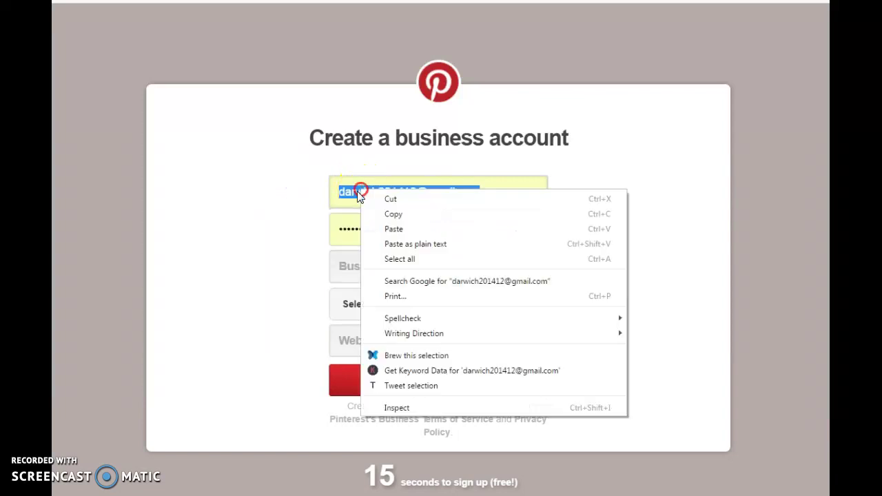
pyautogui.click(394, 229)
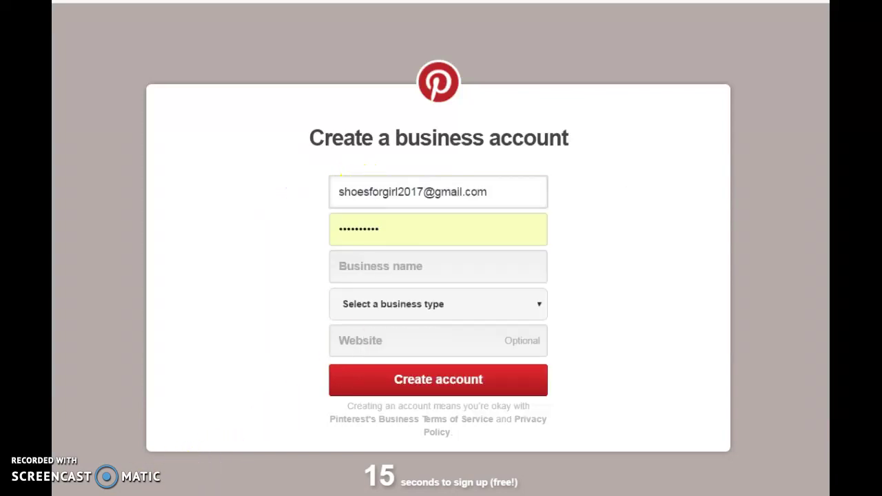
# Create the account with business name Shoesforgirls and type Online Marketplace, skipping the mobile app offer.
pyautogui.click(356, 268)
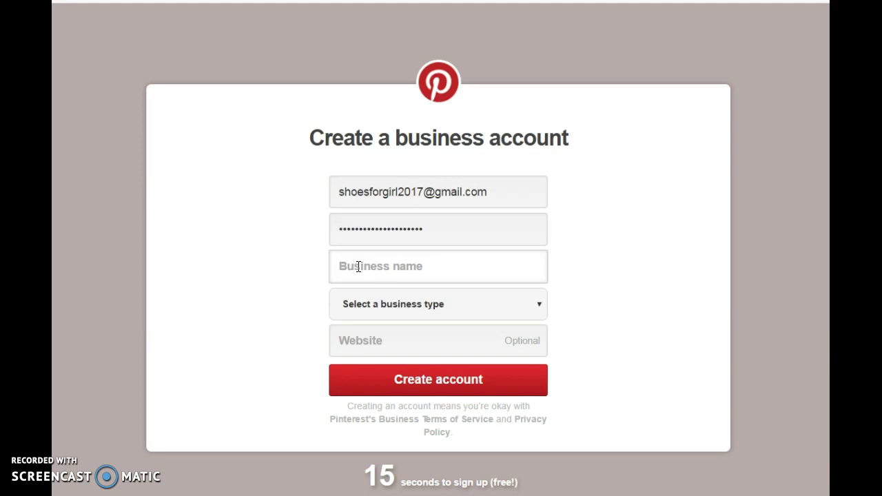
pyautogui.write('Shoesforgirls')
pyautogui.click(536, 306)
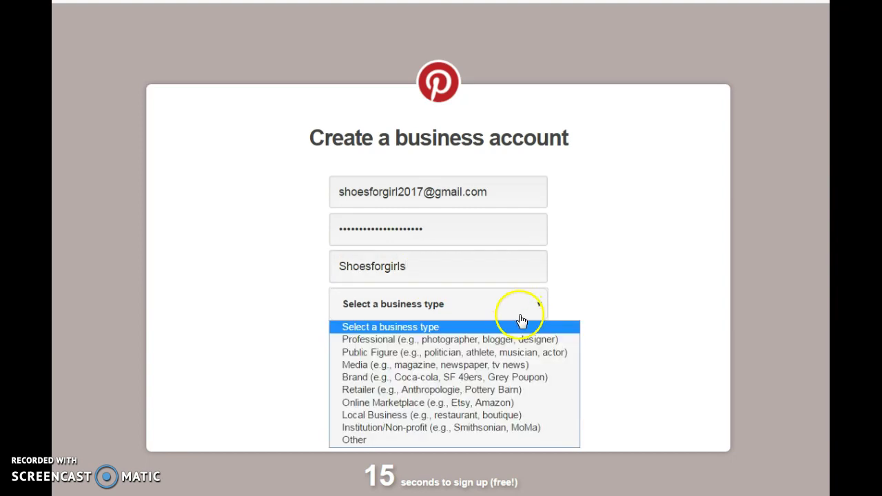
pyautogui.click(397, 407)
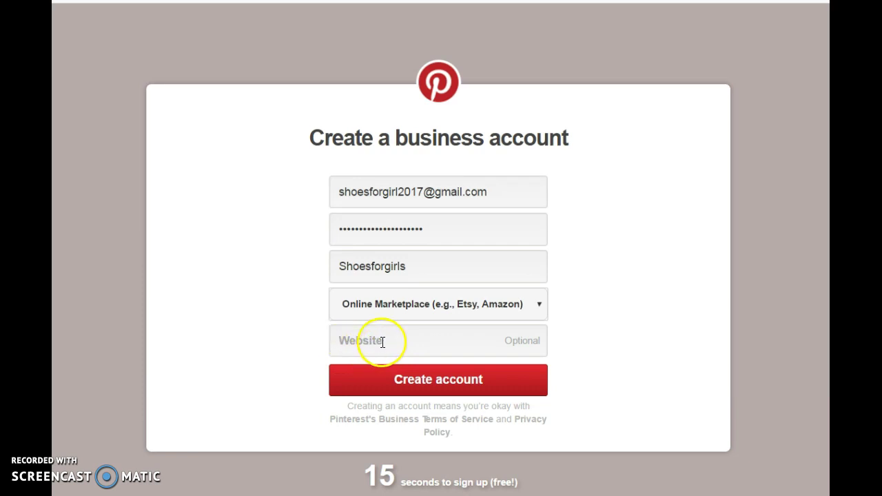
pyautogui.click(427, 387)
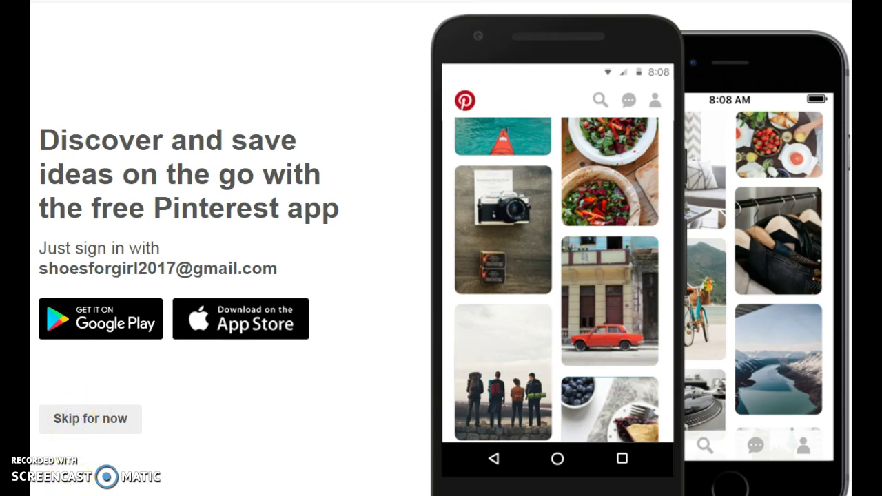
pyautogui.click(89, 426)
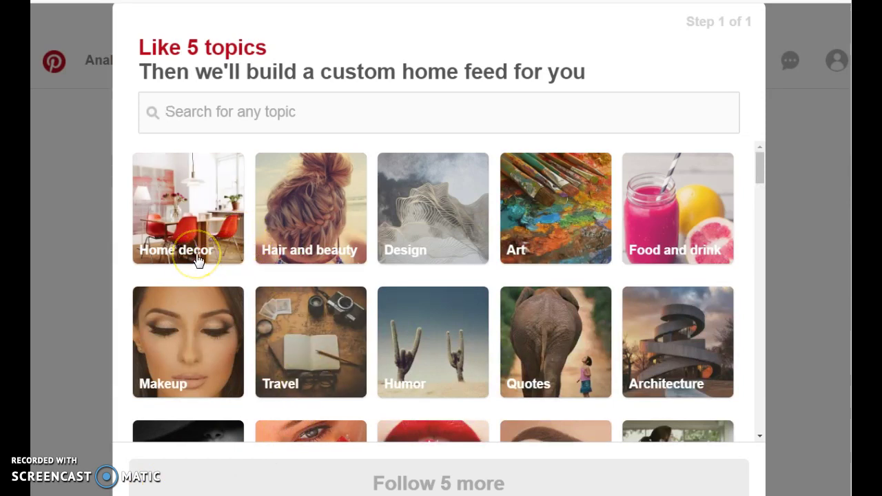
# Choose Design, Art, Hair and beauty, Home decor and Makeup as topics for the home feed.
pyautogui.click(419, 242)
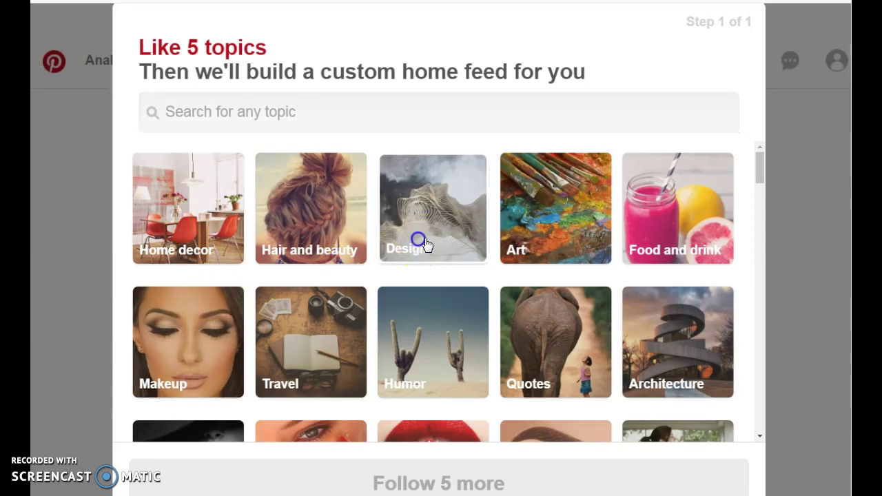
pyautogui.click(574, 222)
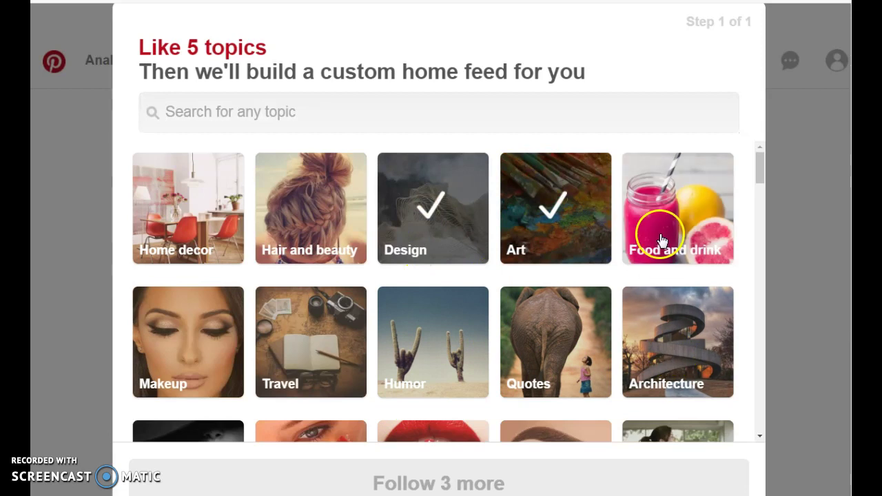
pyautogui.click(303, 240)
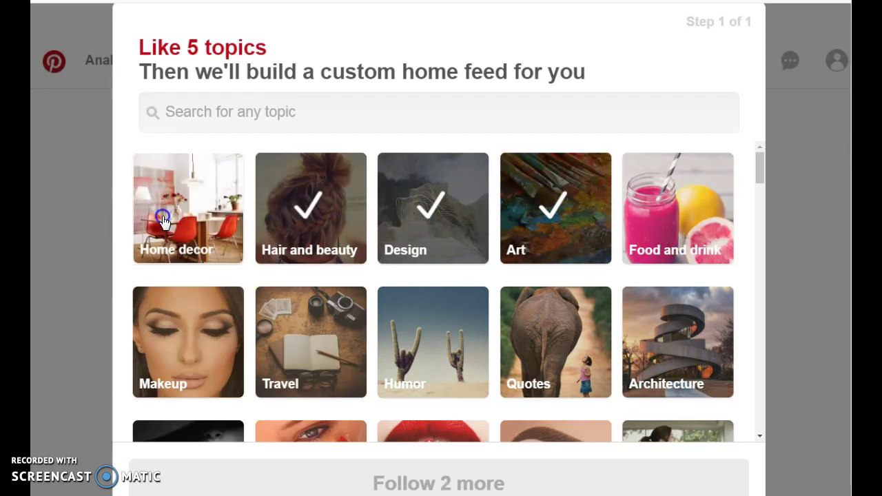
pyautogui.click(163, 221)
pyautogui.click(177, 352)
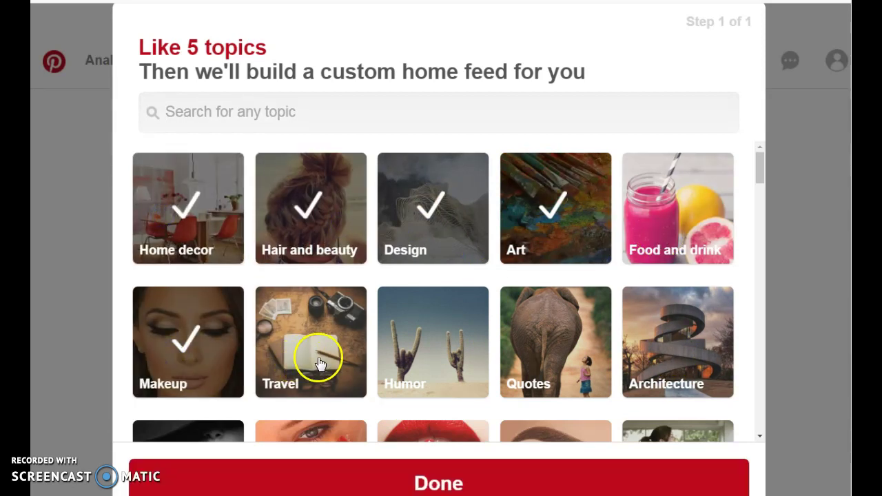
# Add the Eye makeup, Nails and Photography topics and finish the topic selection.
pyautogui.scroll(-3, 324, 358)
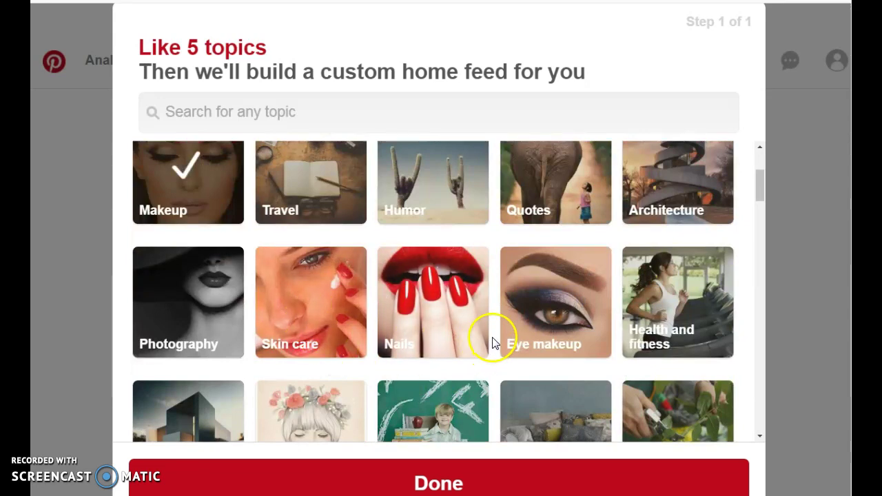
pyautogui.scroll(-5, 492, 343)
pyautogui.scroll(5, 500, 336)
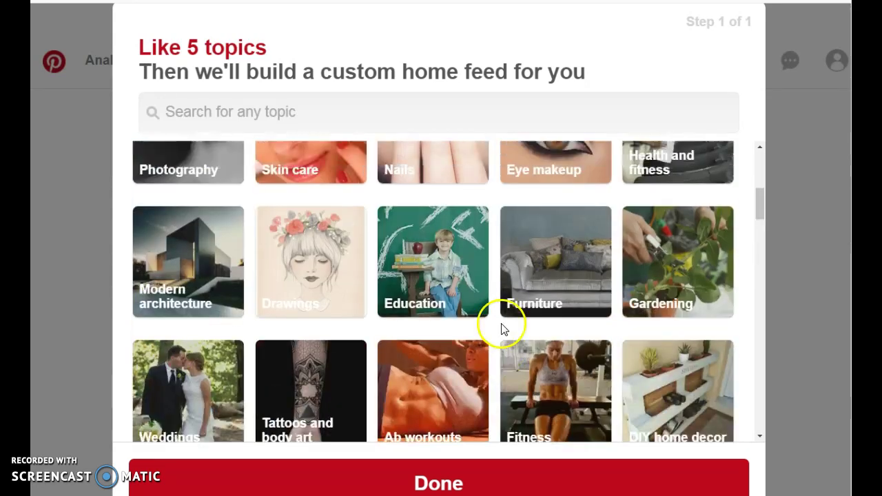
pyautogui.click(562, 315)
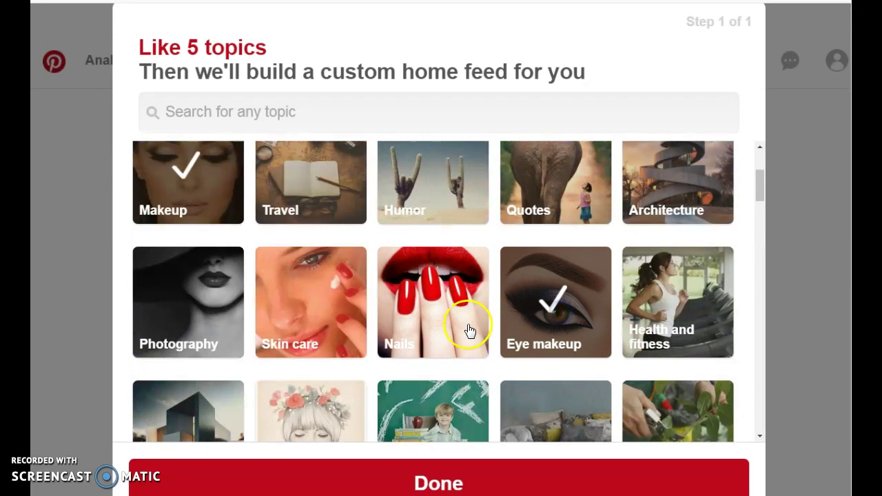
pyautogui.click(420, 337)
pyautogui.click(153, 335)
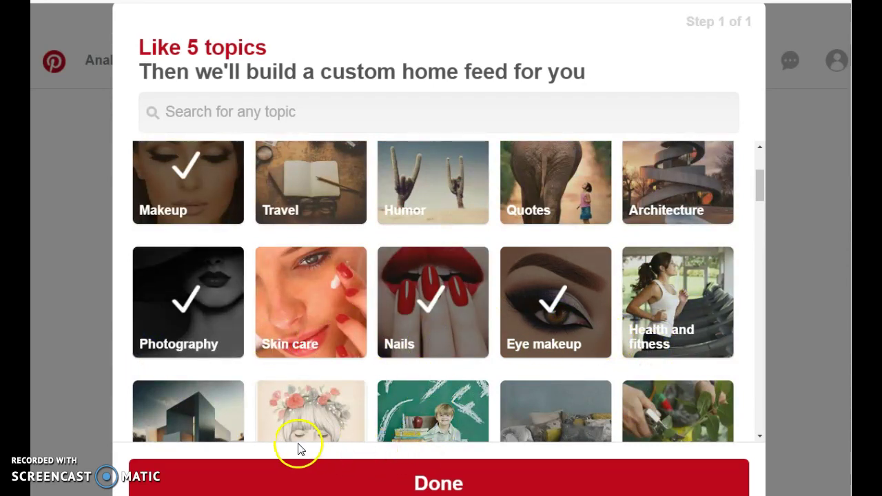
pyautogui.scroll(-3, 509, 350)
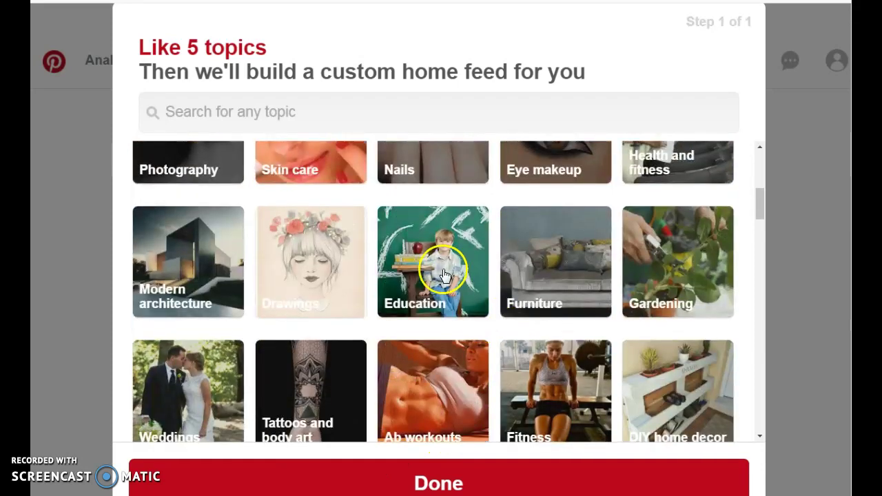
pyautogui.click(431, 486)
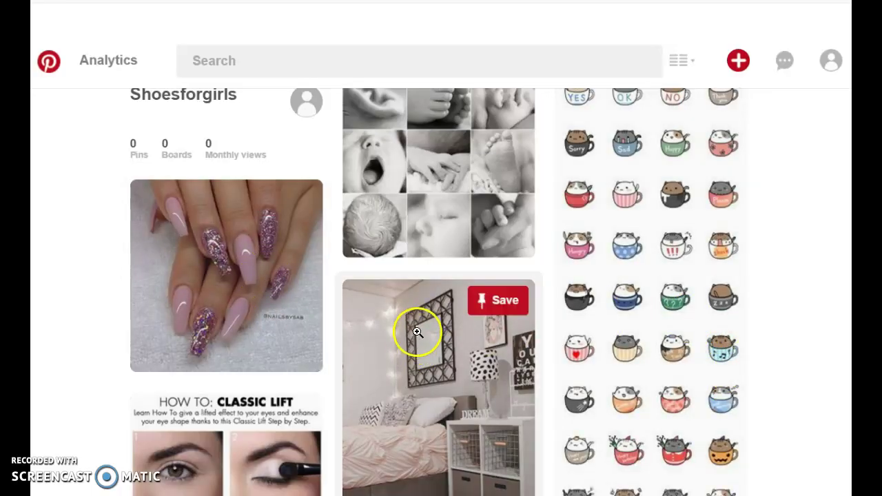
# Browse the pins in the home feed and open the account's own profile page.
pyautogui.scroll(-10, 377, 326)
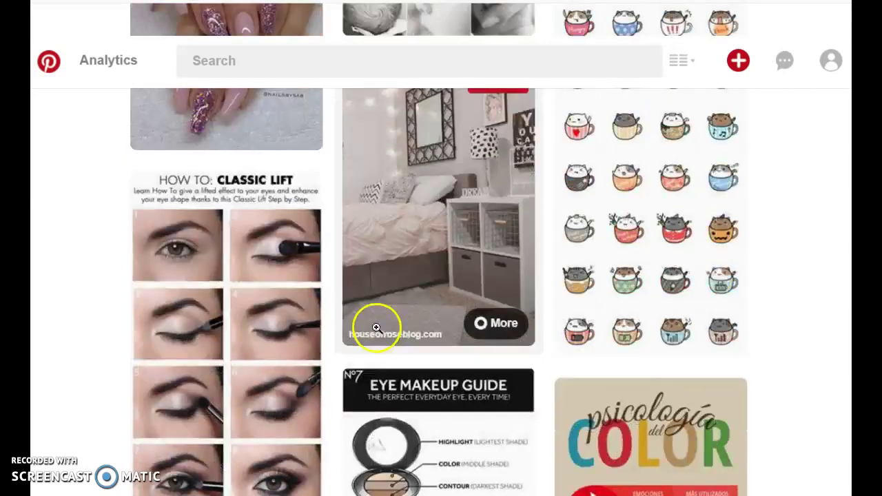
pyautogui.scroll(-10, 370, 330)
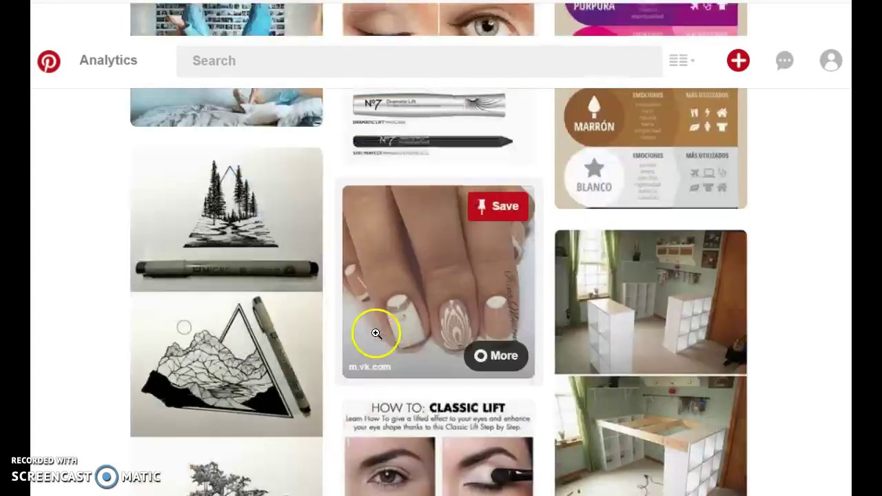
pyautogui.click(831, 60)
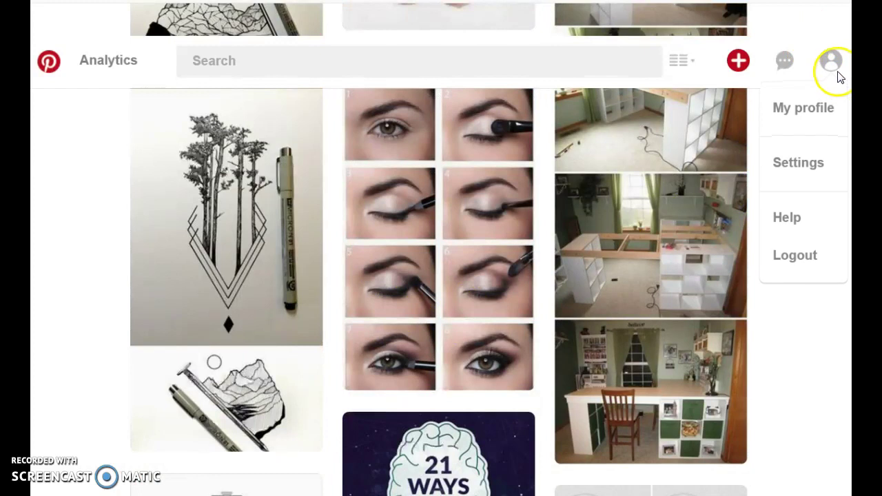
pyautogui.click(808, 111)
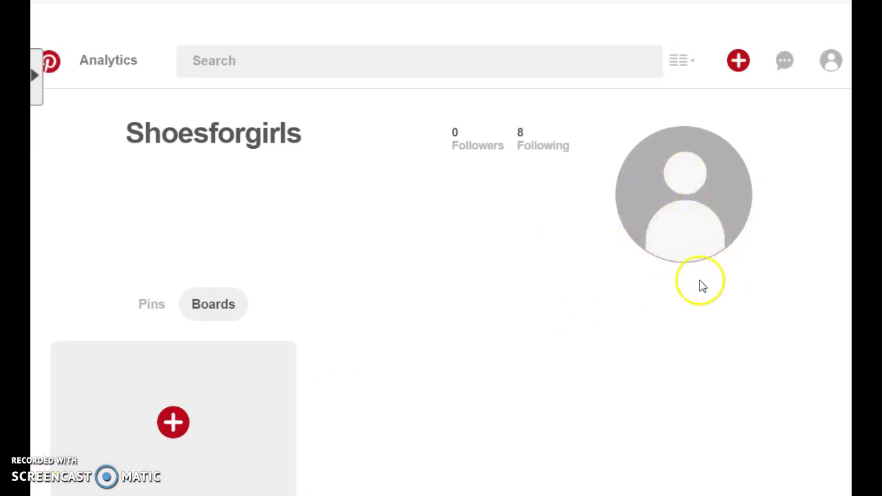
# Open the account settings from the profile page.
pyautogui.click(829, 62)
pyautogui.click(822, 73)
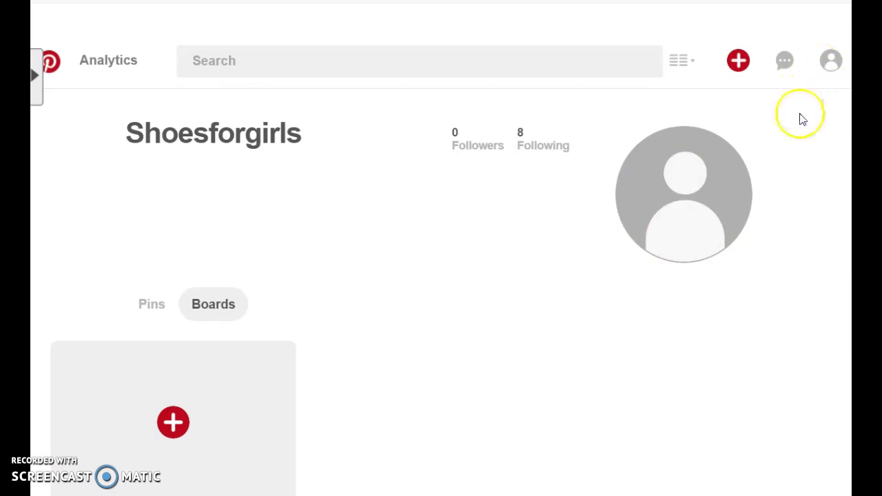
pyautogui.click(829, 69)
pyautogui.click(805, 166)
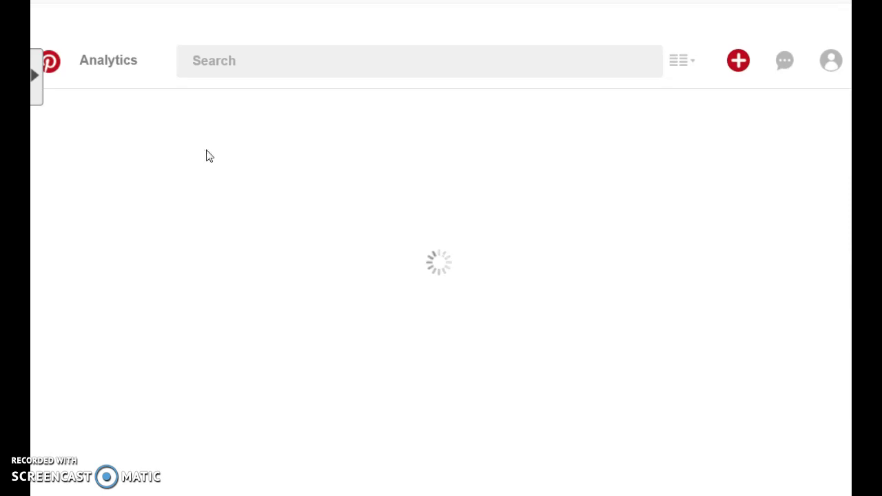
pyautogui.click(199, 164)
pyautogui.click(192, 180)
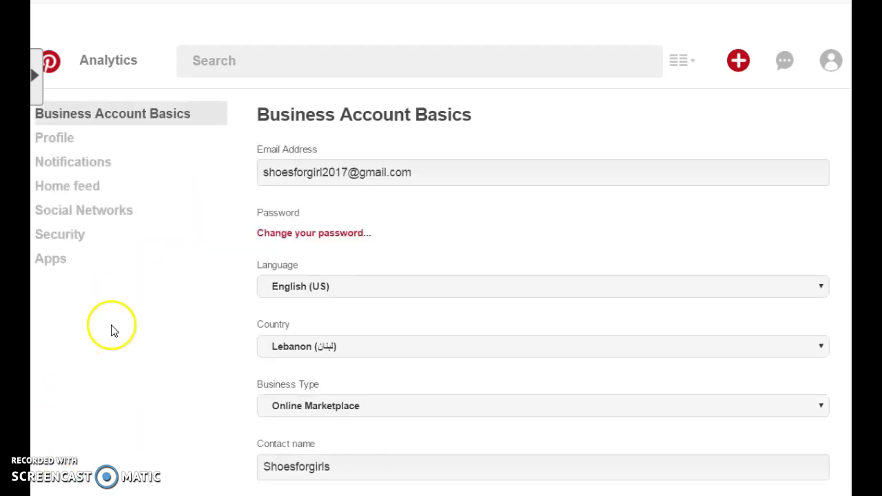
# Set the country to United States in the business account basics.
pyautogui.scroll(-3, 421, 336)
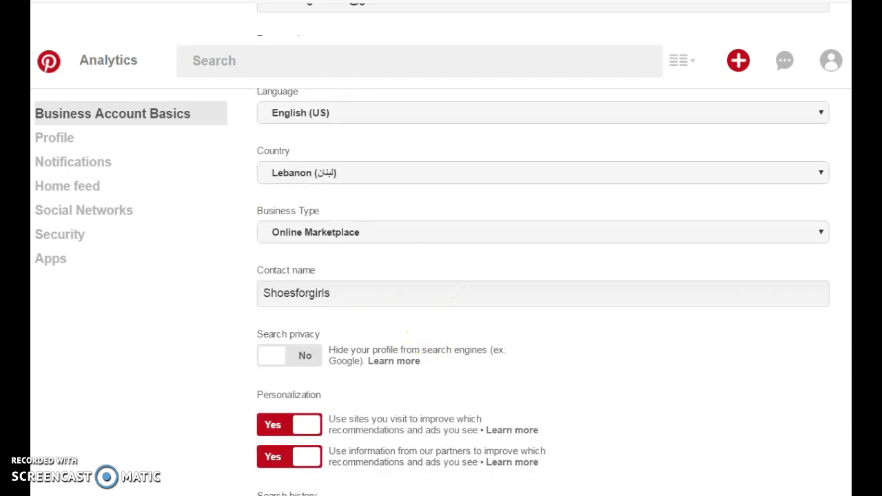
pyautogui.click(811, 176)
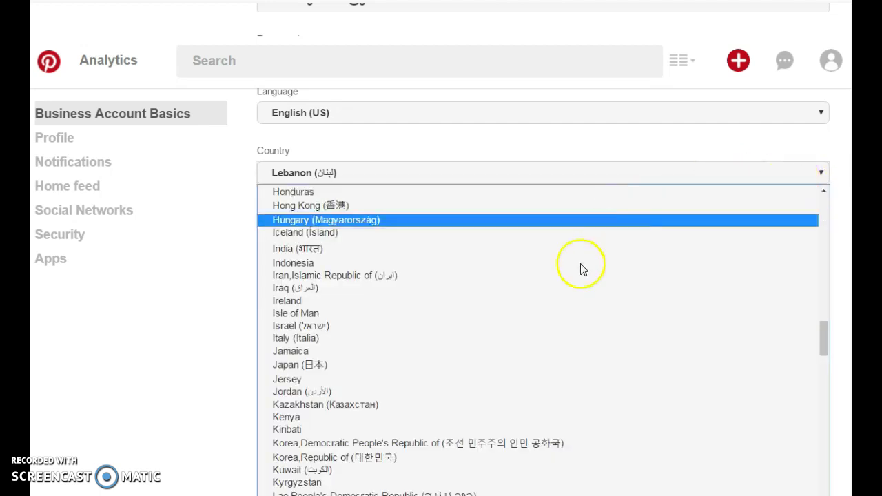
pyautogui.scroll(-10, 598, 325)
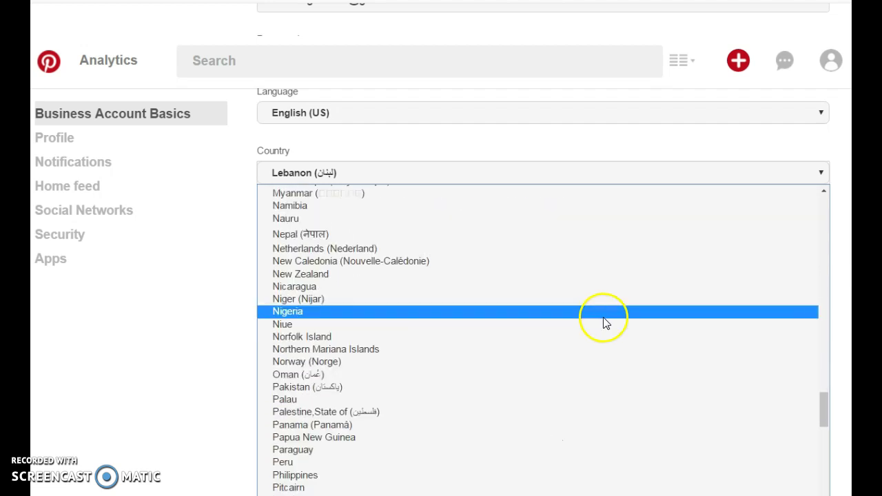
pyautogui.scroll(-12, 463, 295)
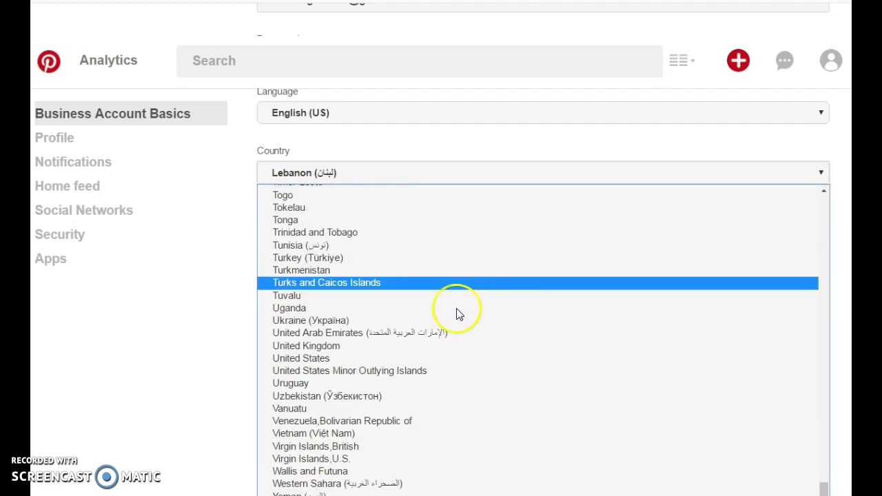
pyautogui.click(437, 358)
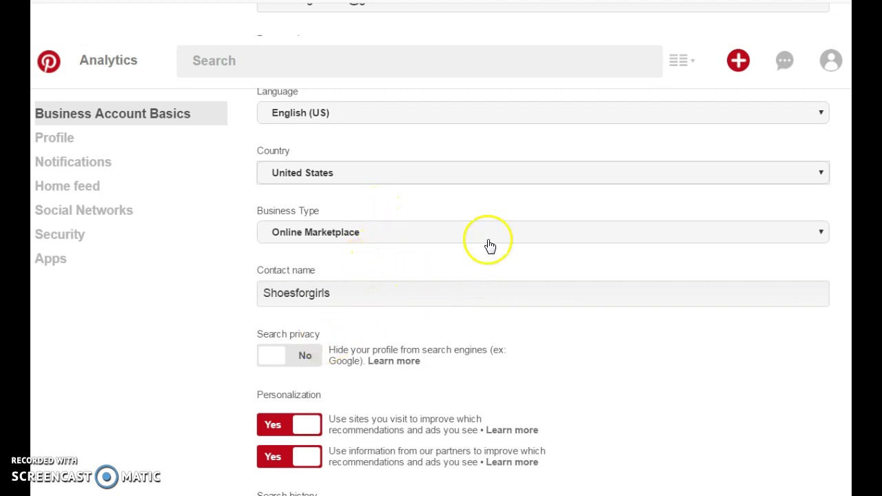
# Change the business name in the profile settings to Shoes For Girls.
pyautogui.scroll(-3, 485, 245)
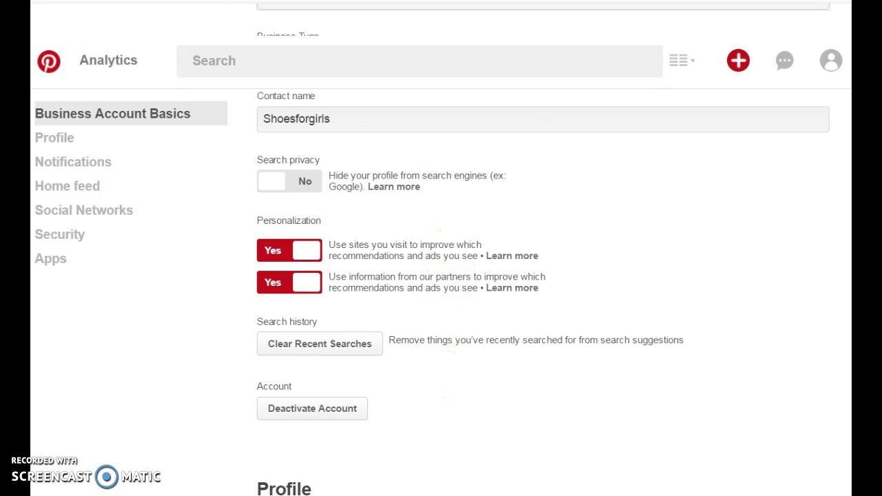
pyautogui.scroll(-3, 700, 390)
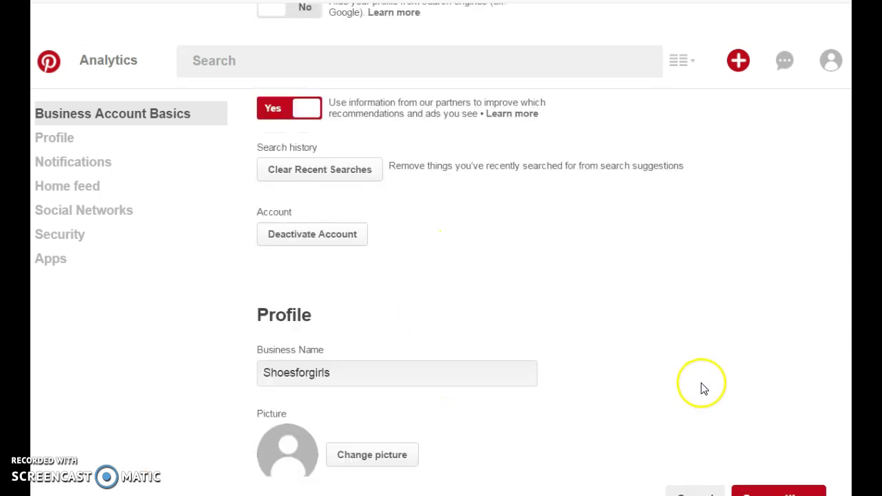
pyautogui.scroll(-3, 709, 388)
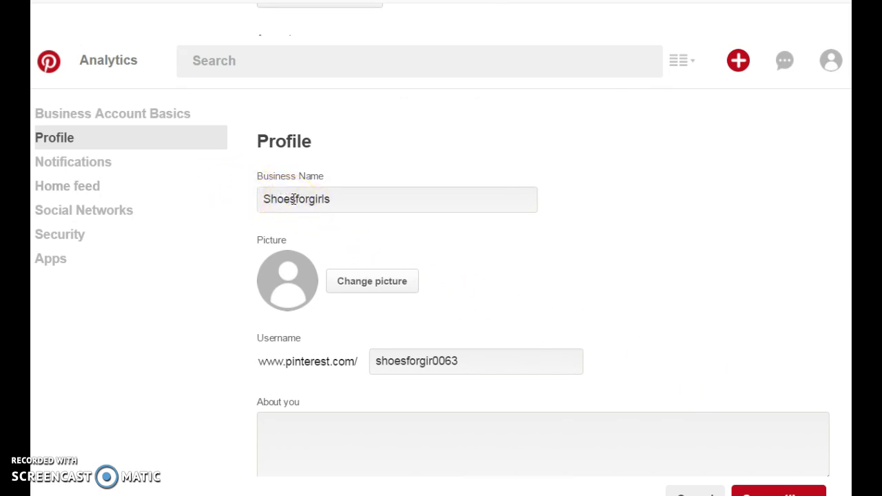
pyautogui.click(293, 201)
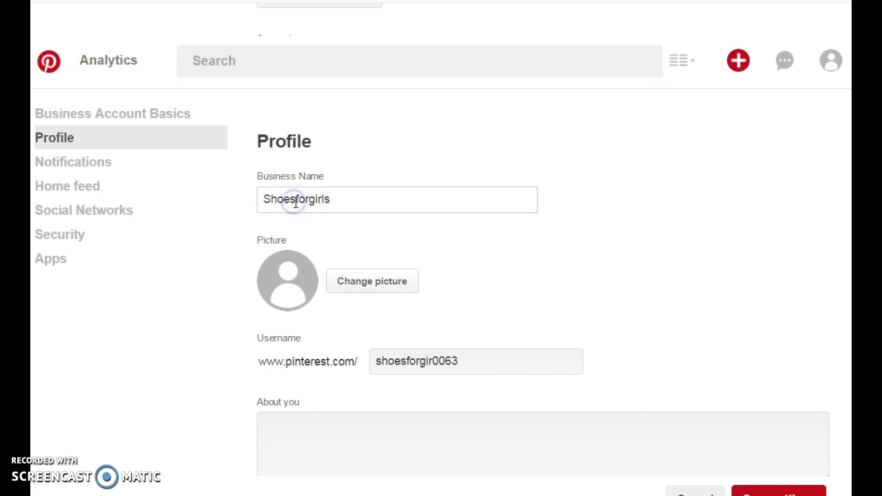
pyautogui.click(303, 199)
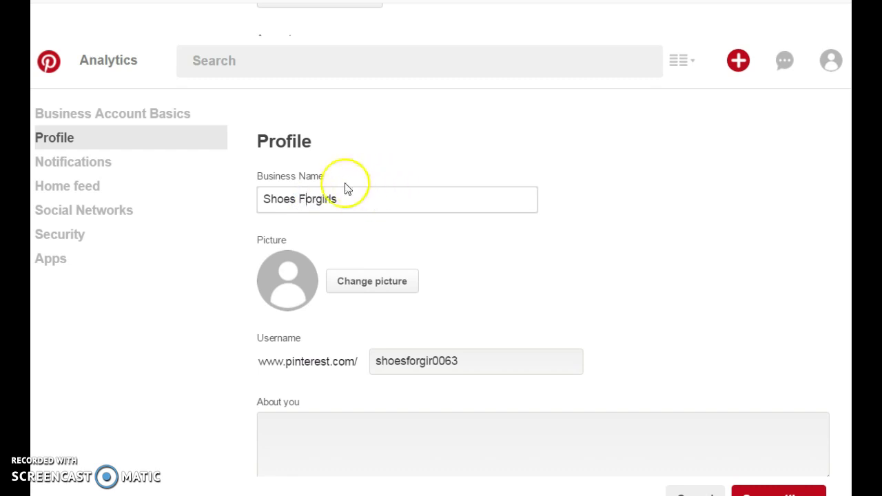
pyautogui.click(311, 202)
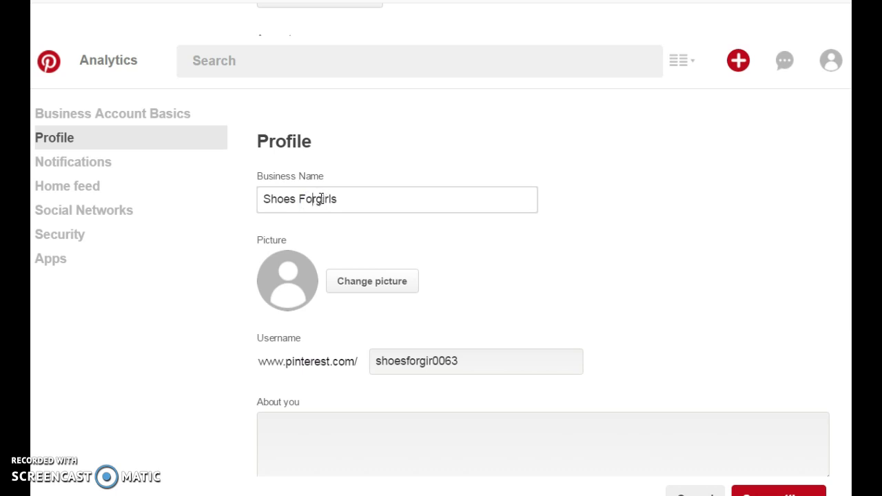
pyautogui.click(311, 199)
pyautogui.click(315, 200)
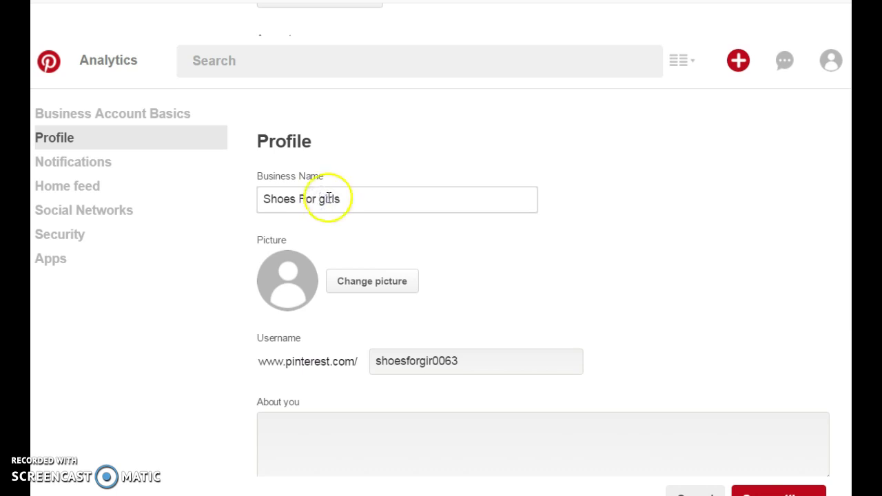
pyautogui.press('BackSpace')
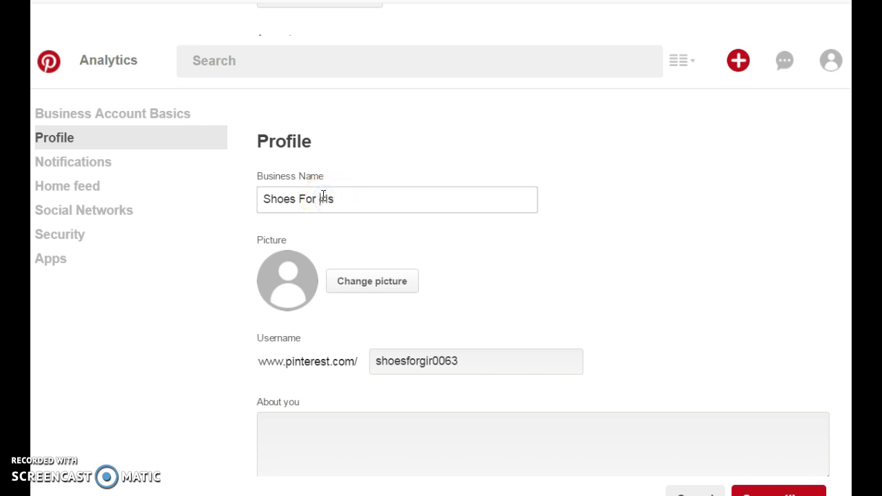
pyautogui.write('Girl')
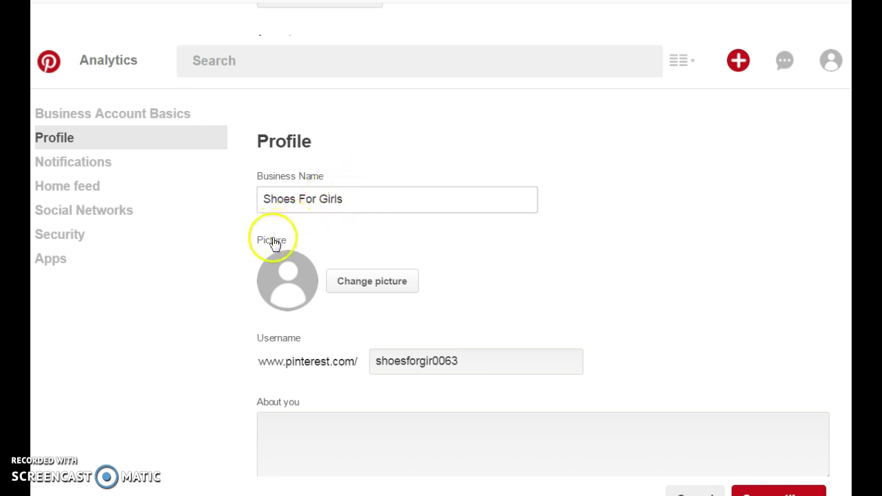
# Set the profile picture to the silver shoe image from the "shoes for girls" folder in Downloads.
pyautogui.click(350, 286)
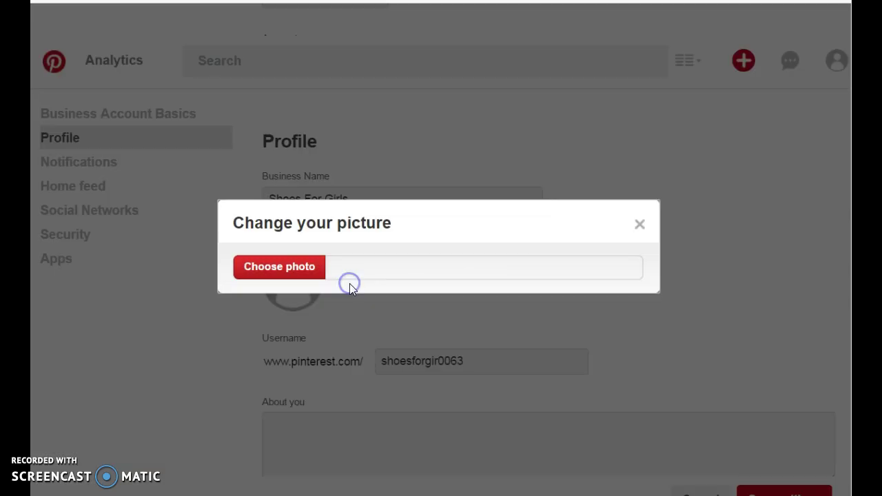
pyautogui.click(279, 269)
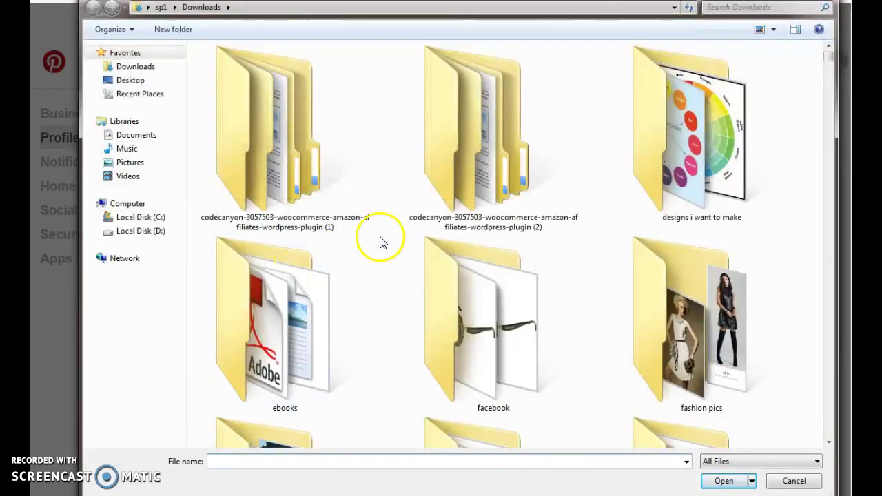
pyautogui.scroll(-5, 800, 292)
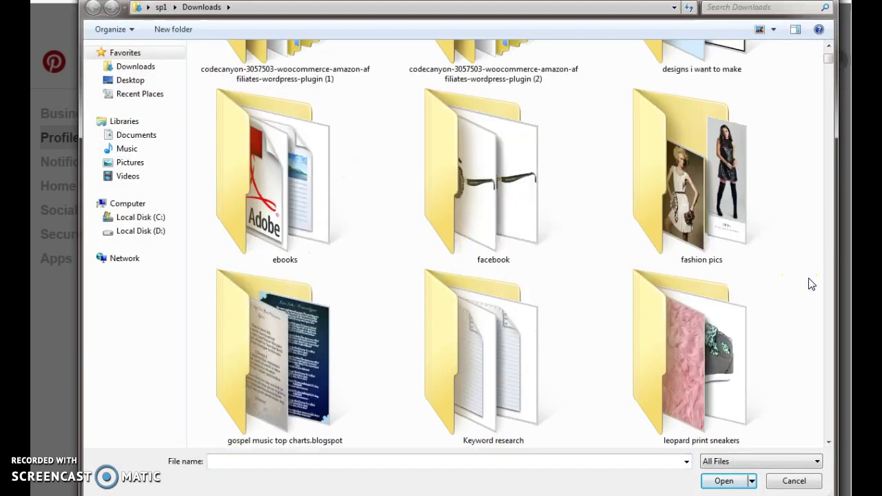
pyautogui.scroll(-3, 813, 284)
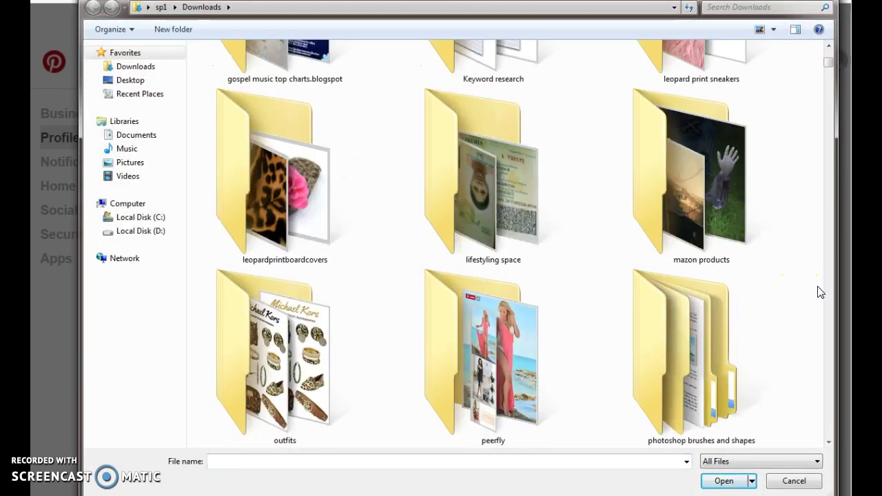
pyautogui.scroll(-3, 820, 297)
pyautogui.scroll(-9, 821, 298)
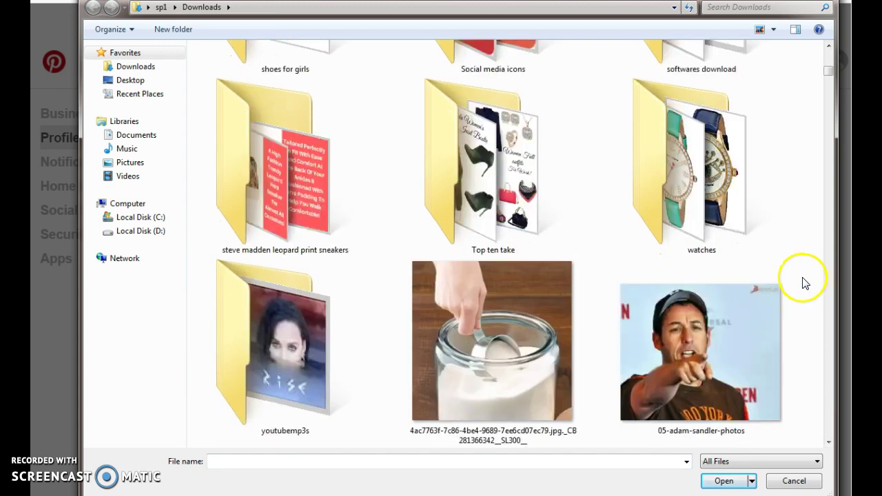
pyautogui.scroll(5, 804, 279)
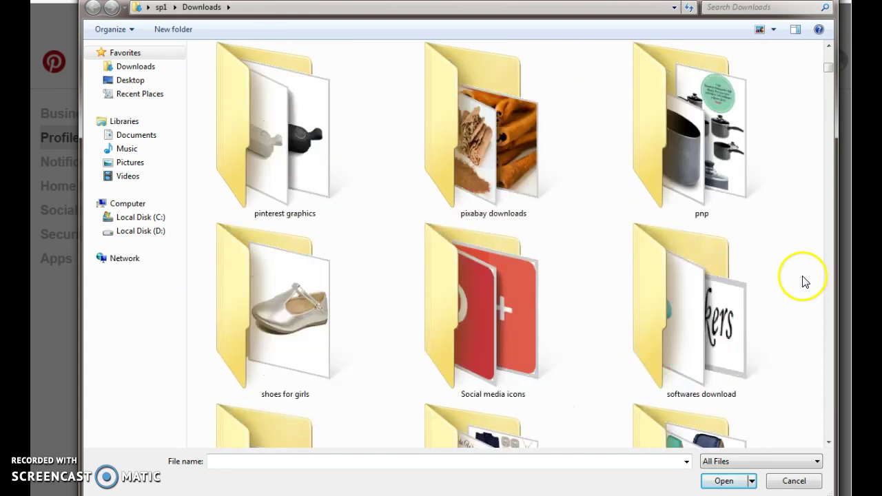
pyautogui.click(270, 304)
pyautogui.doubleClick(269, 303)
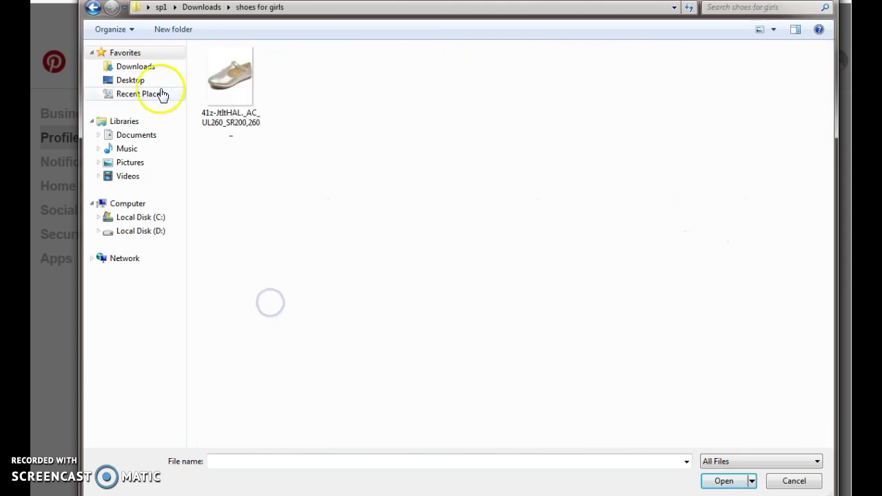
pyautogui.doubleClick(224, 84)
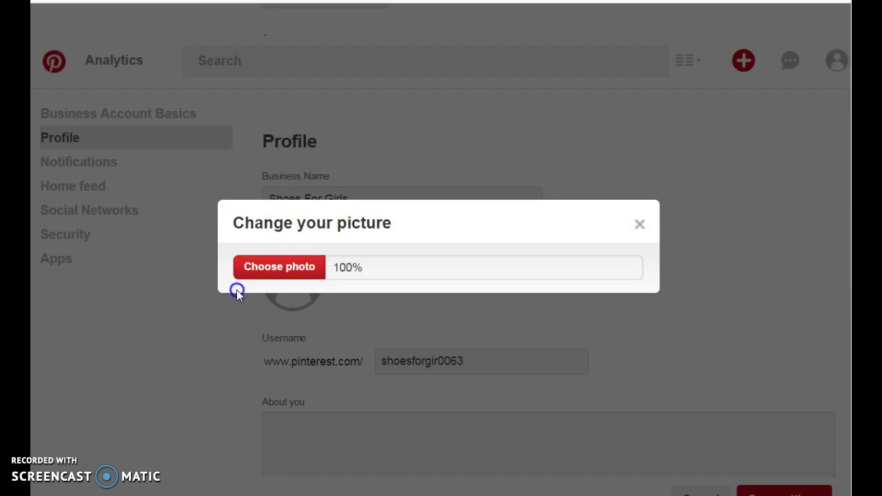
pyautogui.click(519, 325)
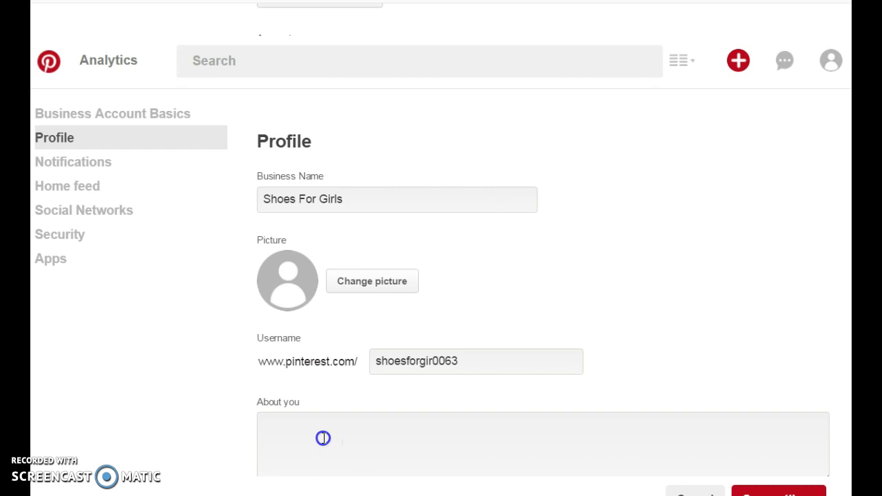
# Replace the profile's username with shoesforgirls.
pyautogui.click(321, 437)
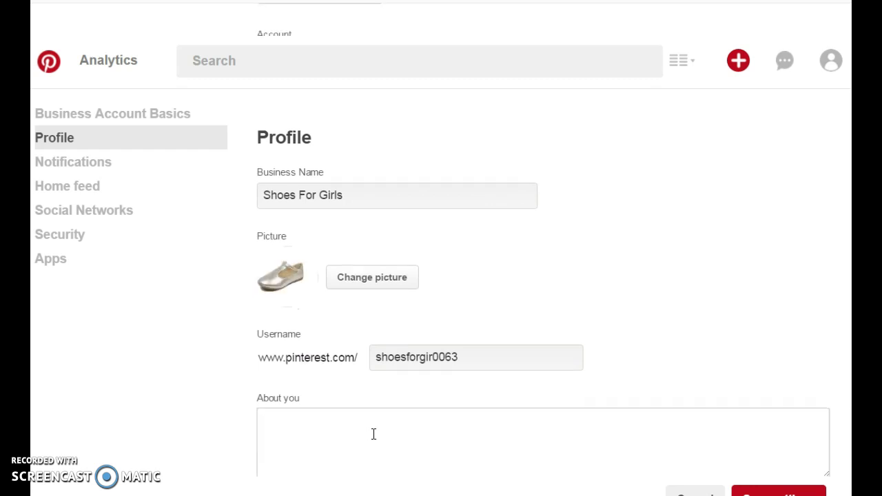
pyautogui.scroll(-3, 386, 413)
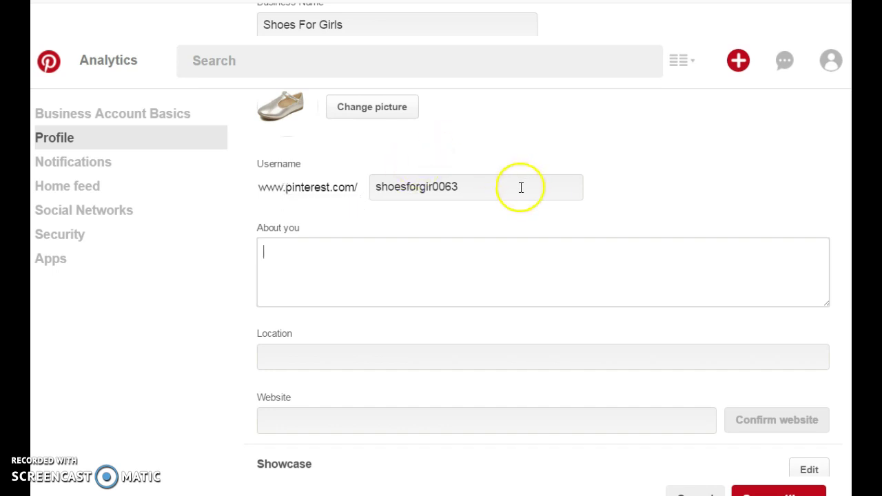
pyautogui.click(478, 194)
pyautogui.moveTo(478, 194); pyautogui.dragTo(353, 191)
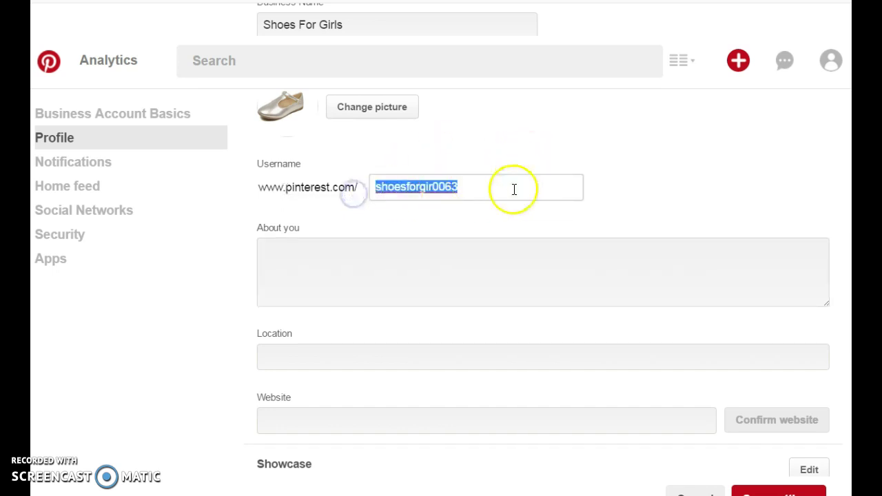
pyautogui.write('s')
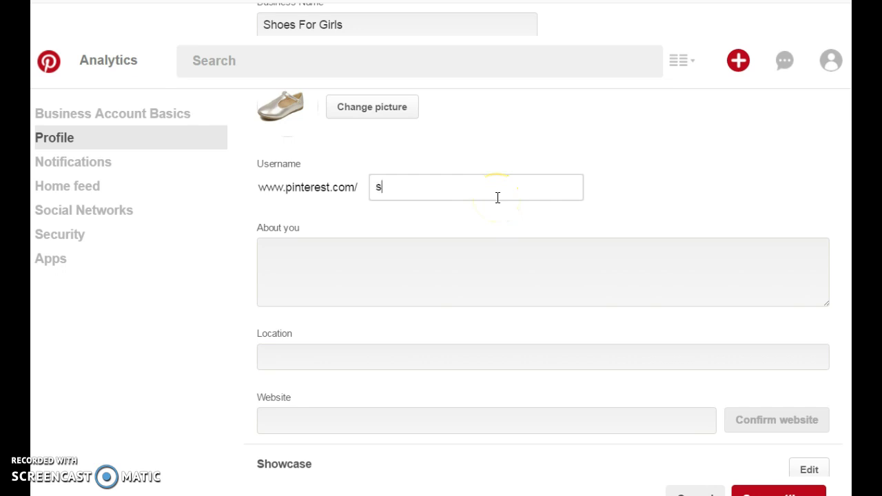
pyautogui.write('hoesforgirls')
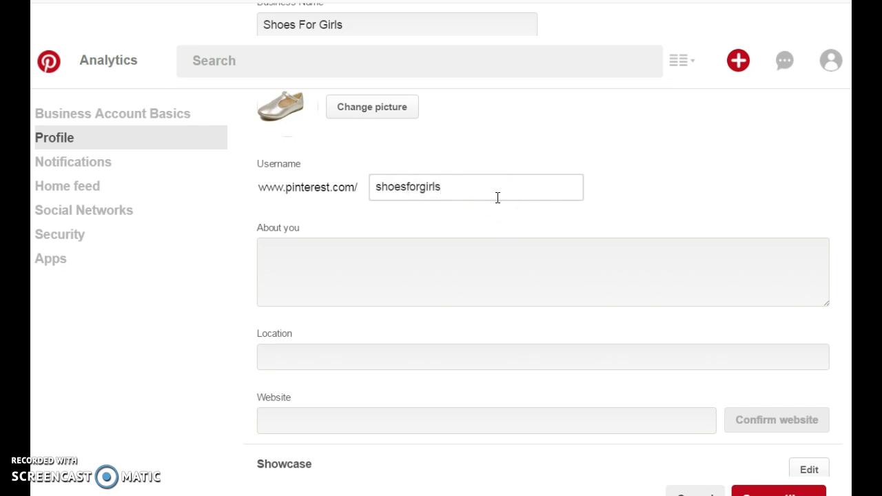
# Write an About you text starting "Hello and welcome to our profile", promising the latest shoes for girls and asking visitors to like, re pin and follow.
pyautogui.click(299, 257)
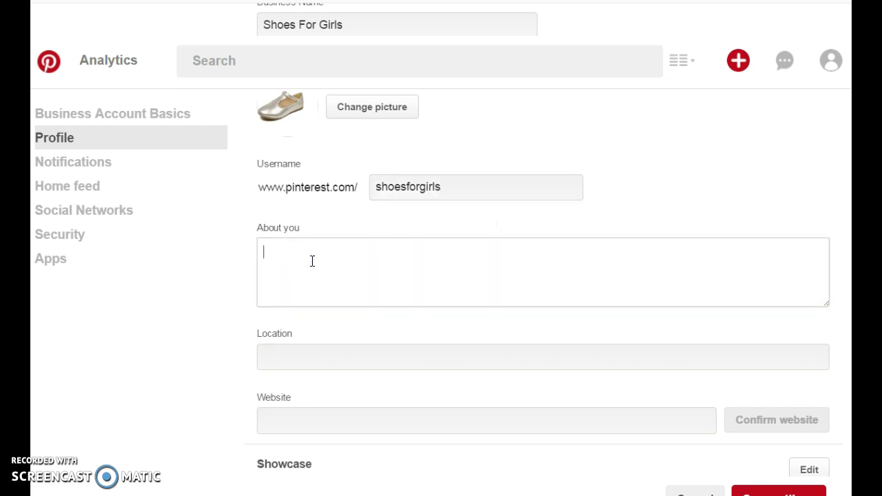
pyautogui.write('Hello ')
pyautogui.write('and w')
pyautogui.write('els')
pyautogui.write('com')
pyautogui.write('e')
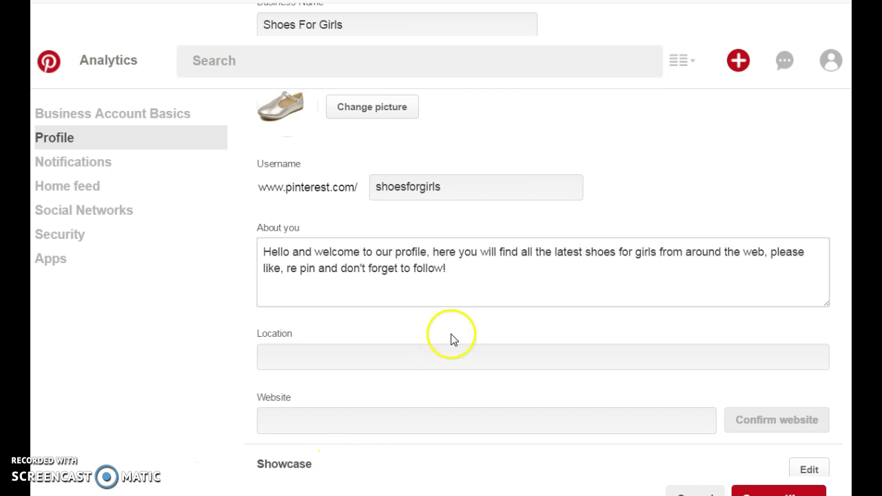
pyautogui.click(452, 287)
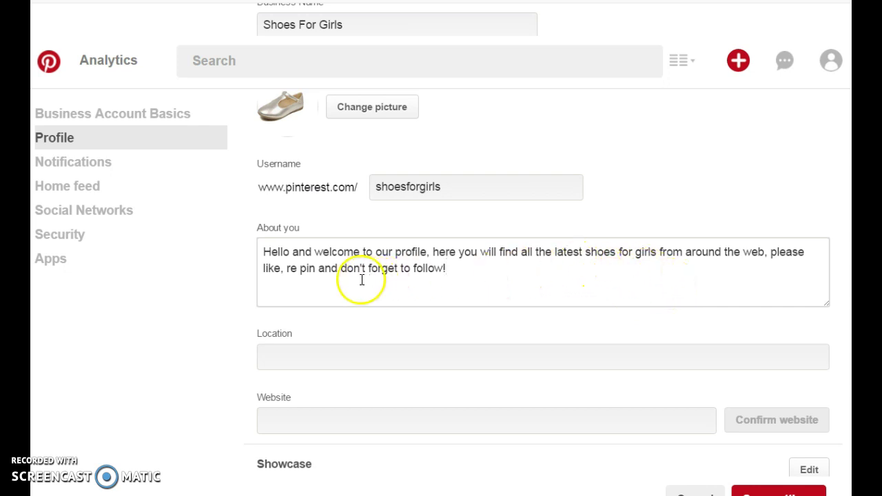
# Enter United States as the profile's location.
pyautogui.click(312, 360)
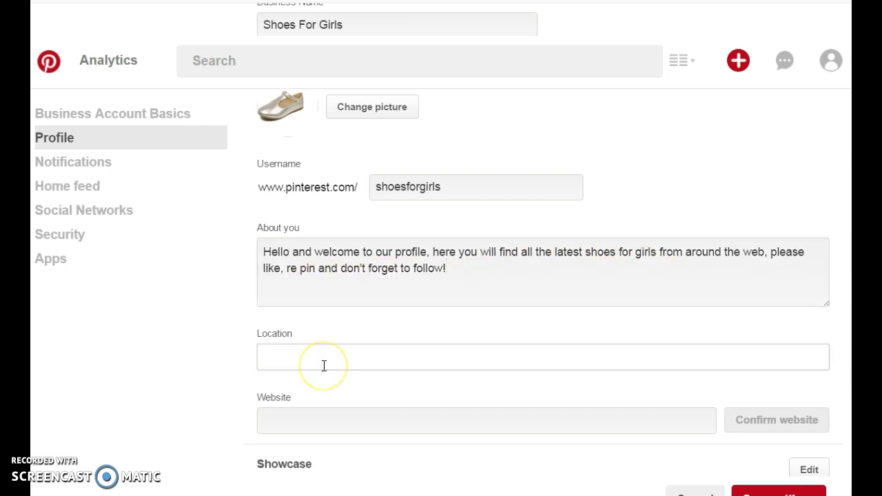
pyautogui.write('Un')
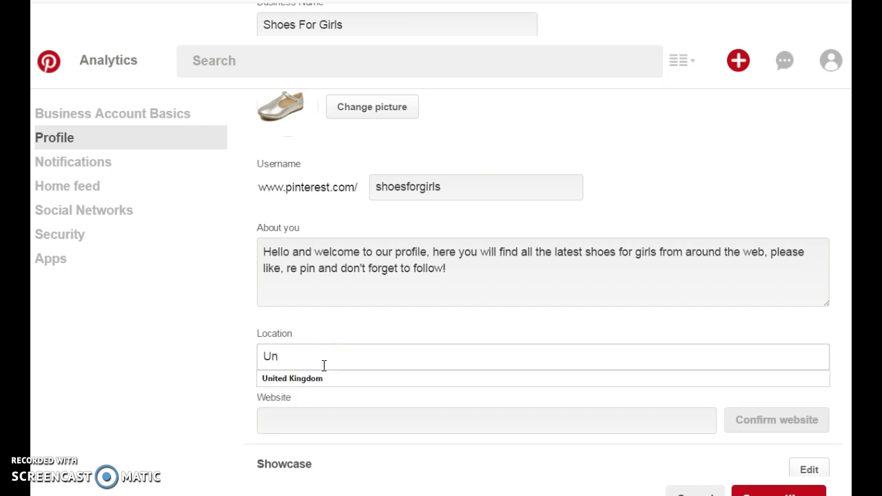
pyautogui.write('ited States')
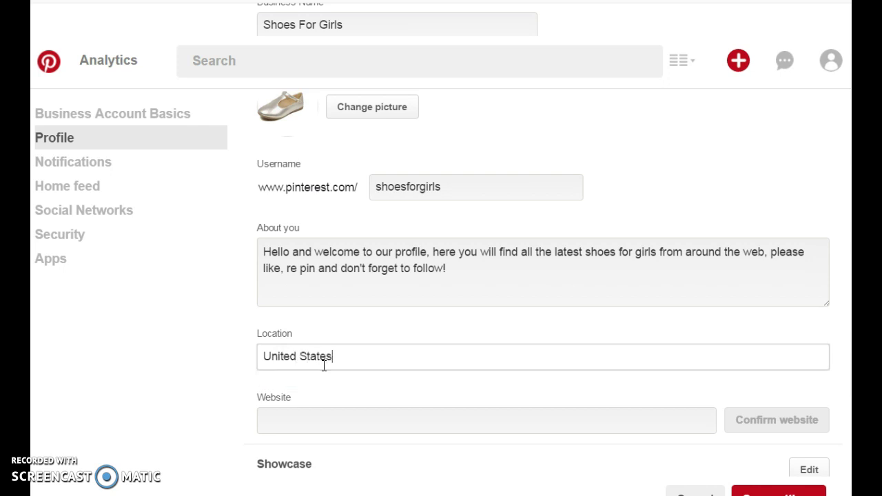
# Open the showcase editor to examine its slots, and return to the account settings.
pyautogui.click(302, 424)
pyautogui.scroll(-3, 342, 417)
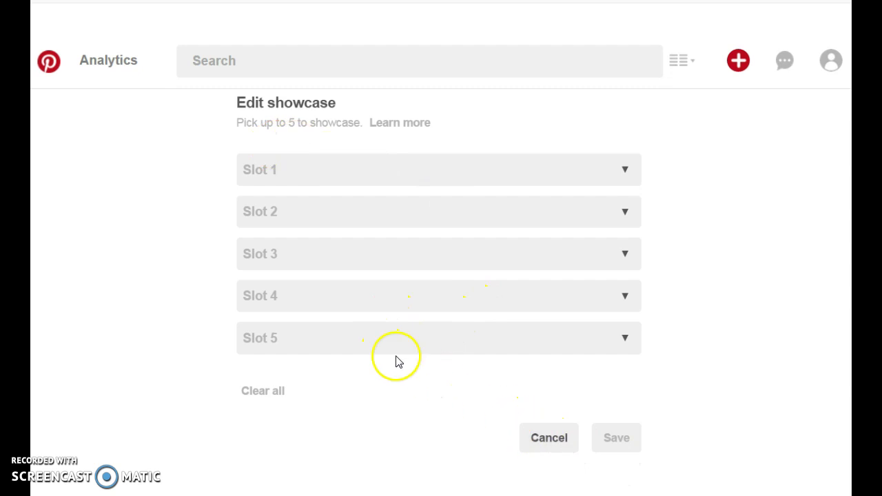
pyautogui.click(205, 99)
# Review the notification options and the Home feed and Social Networks sections of the account settings.
pyautogui.scroll(-5, 420, 361)
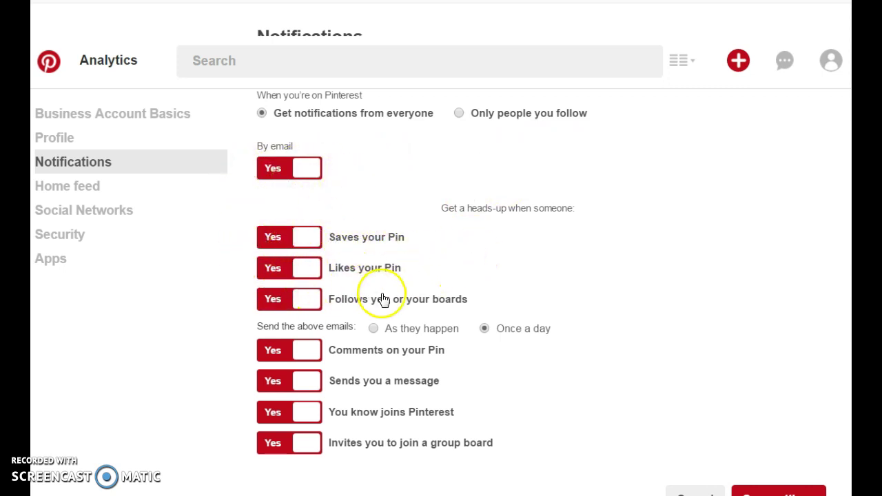
pyautogui.scroll(-3, 433, 317)
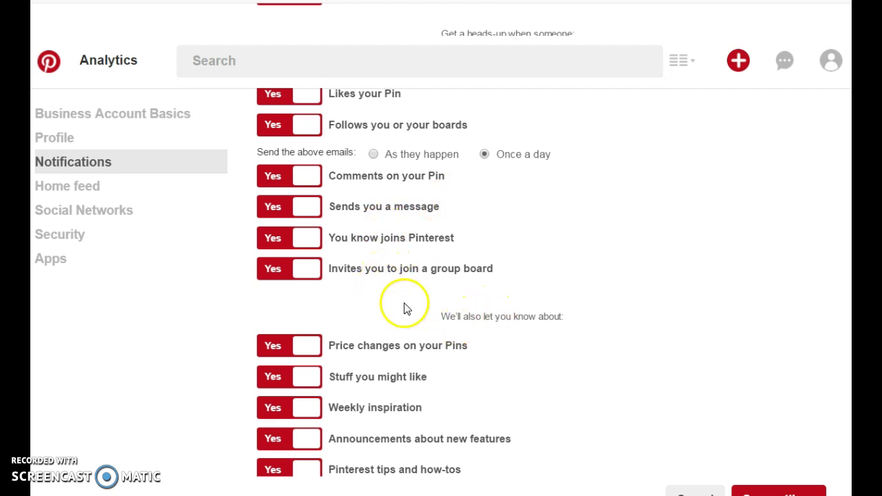
pyautogui.scroll(-3, 366, 307)
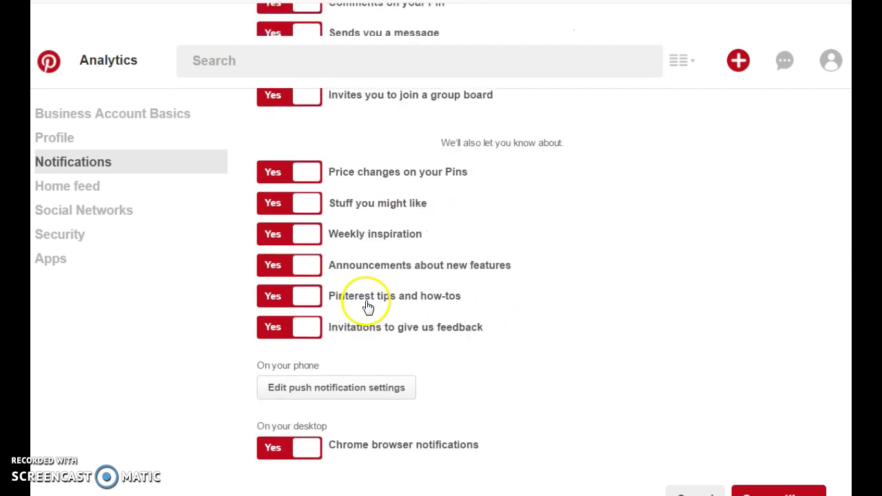
pyautogui.click(536, 276)
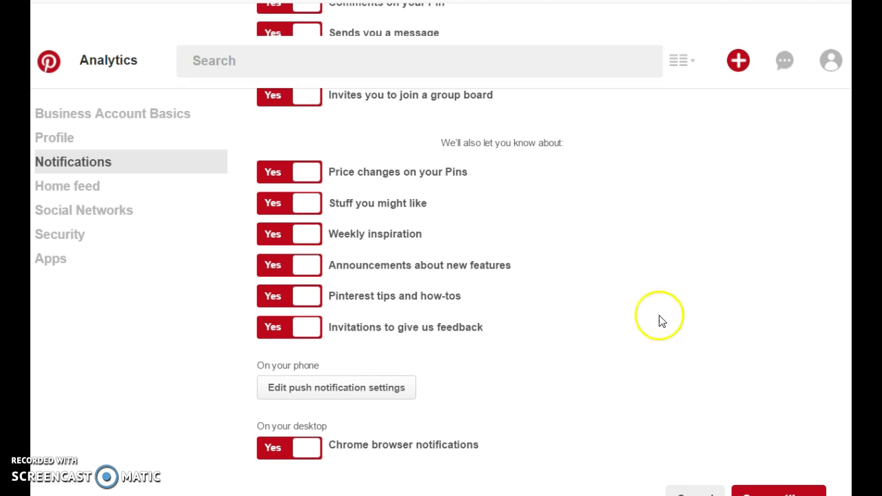
pyautogui.scroll(-5, 660, 319)
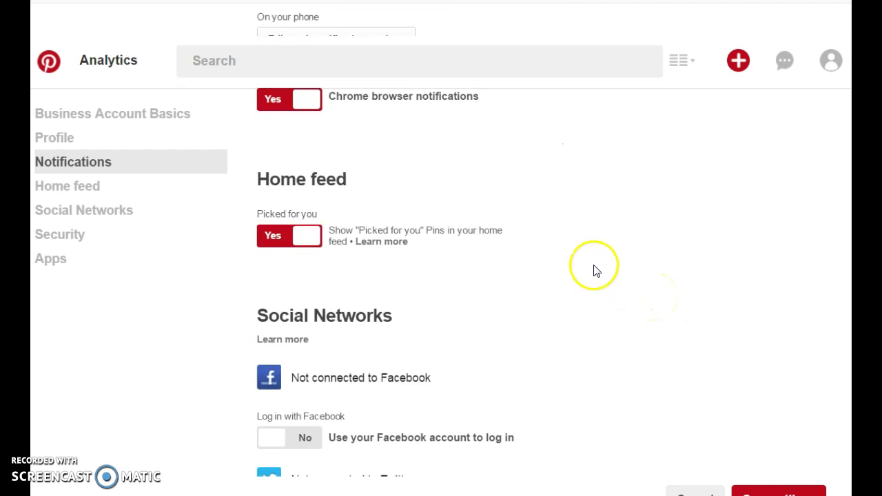
# Review the connection options in the Social Networks settings, from Facebook, Twitter and Google+ through to Gmail, Yahoo and Microsoft.
pyautogui.scroll(3, 600, 259)
pyautogui.scroll(-5, 601, 261)
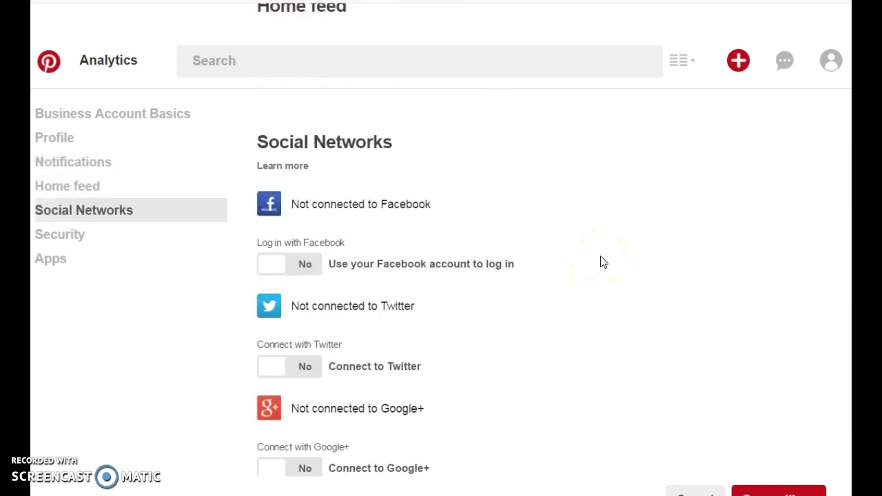
pyautogui.scroll(-3, 601, 262)
pyautogui.scroll(3, 601, 264)
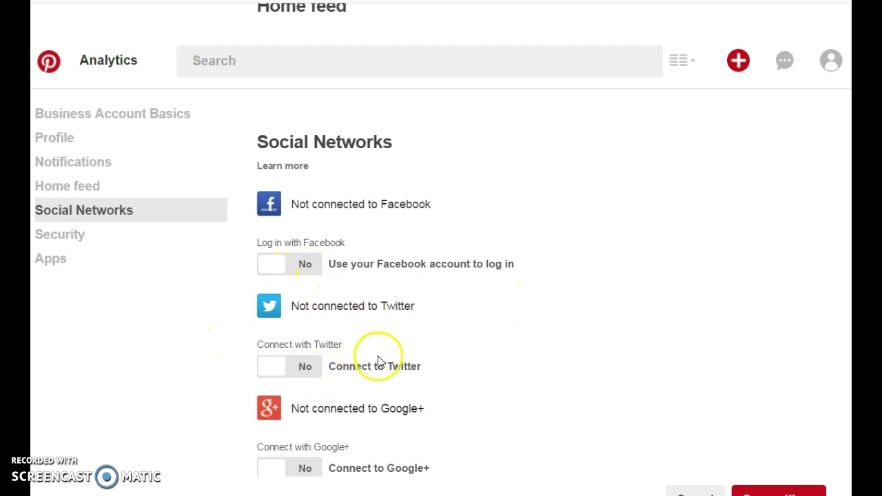
pyautogui.scroll(-3, 382, 361)
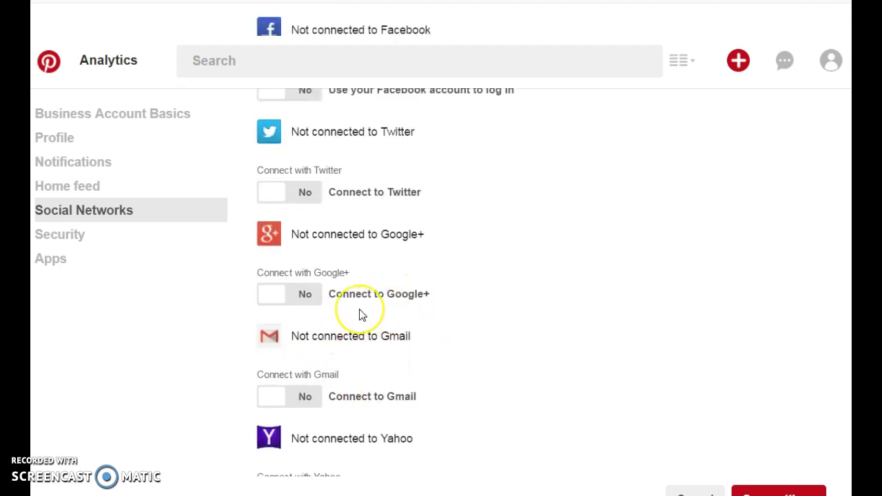
pyautogui.scroll(-3, 361, 311)
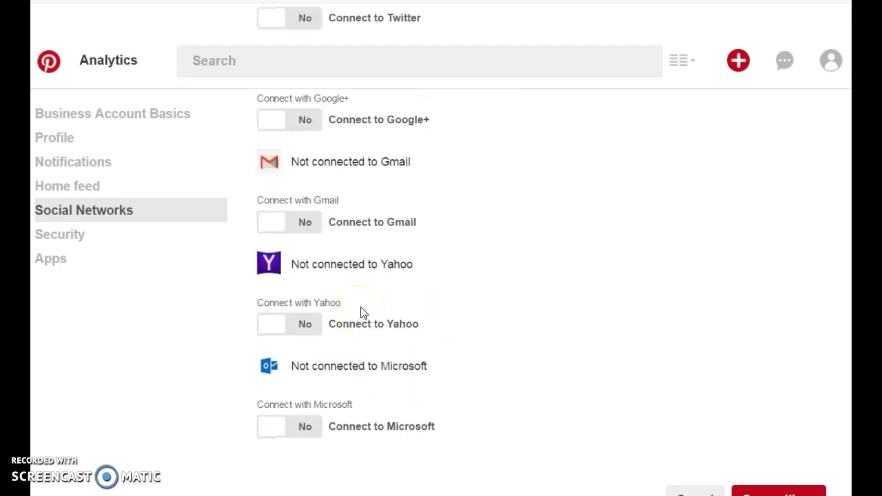
# Examine the Security and Apps sections at the end of the account settings.
pyautogui.scroll(-5, 364, 313)
pyautogui.click(246, 256)
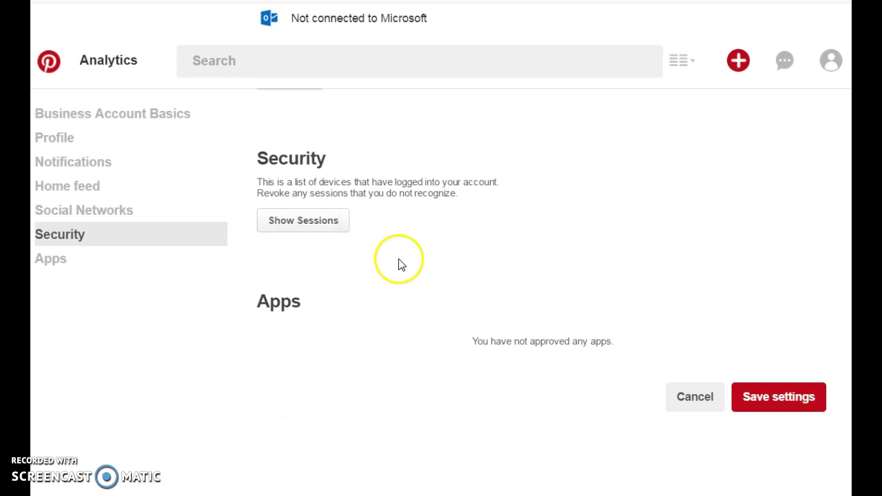
pyautogui.scroll(3, 400, 285)
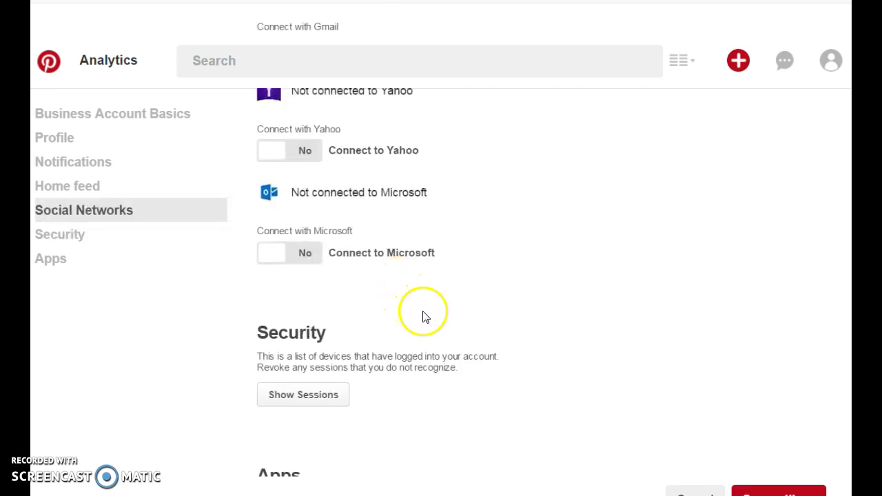
pyautogui.scroll(-3, 426, 345)
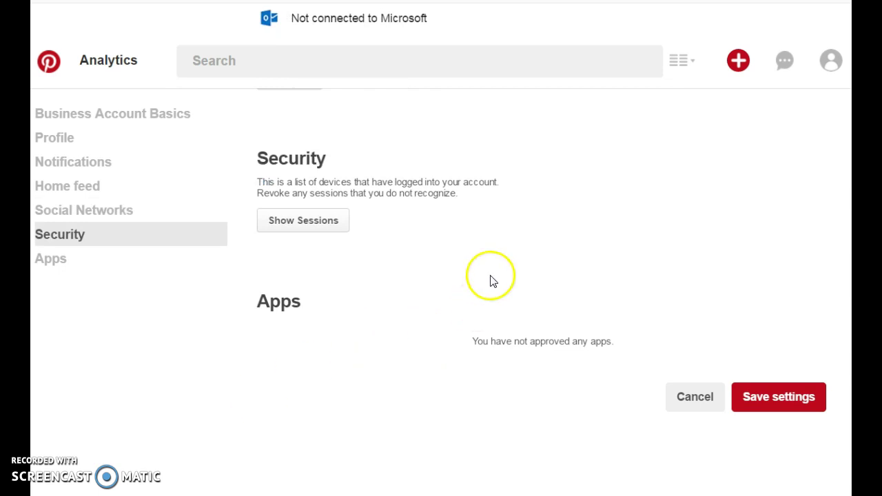
pyautogui.scroll(-3, 494, 278)
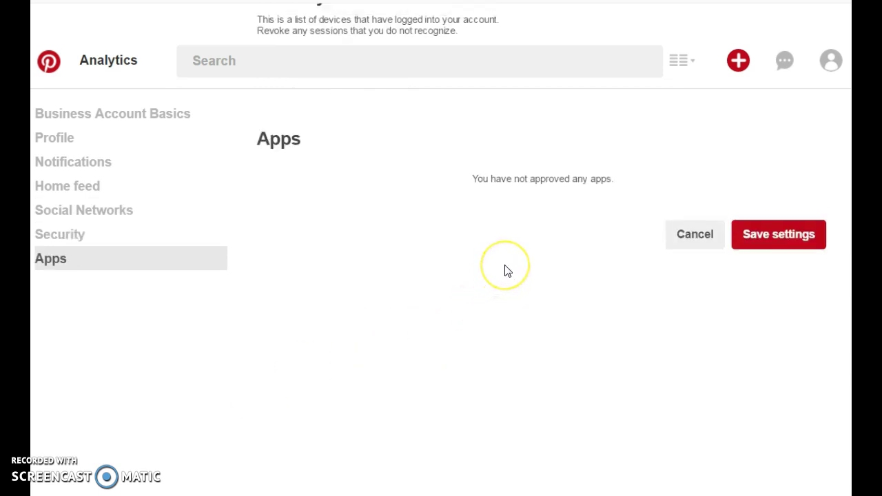
pyautogui.scroll(3, 503, 272)
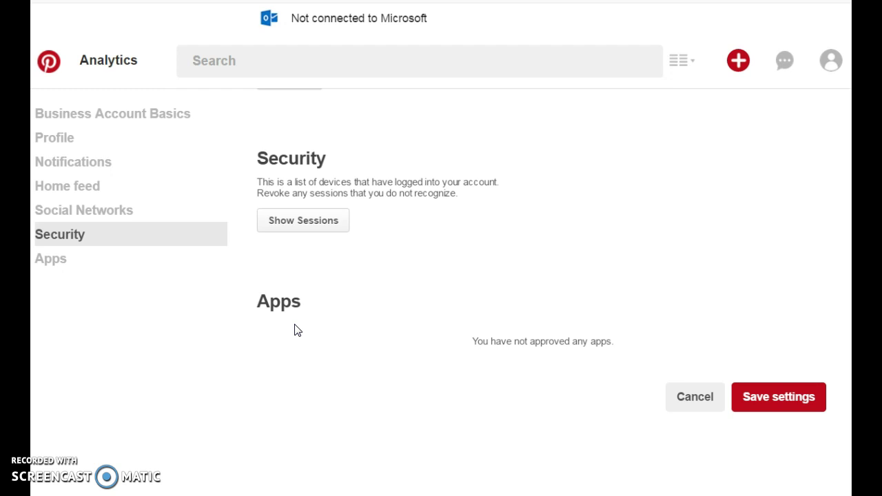
pyautogui.scroll(-3, 331, 322)
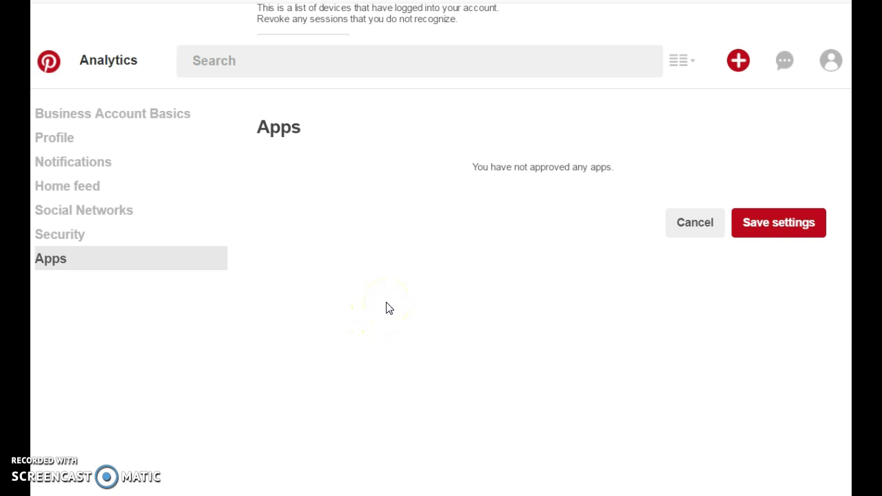
pyautogui.scroll(3, 386, 306)
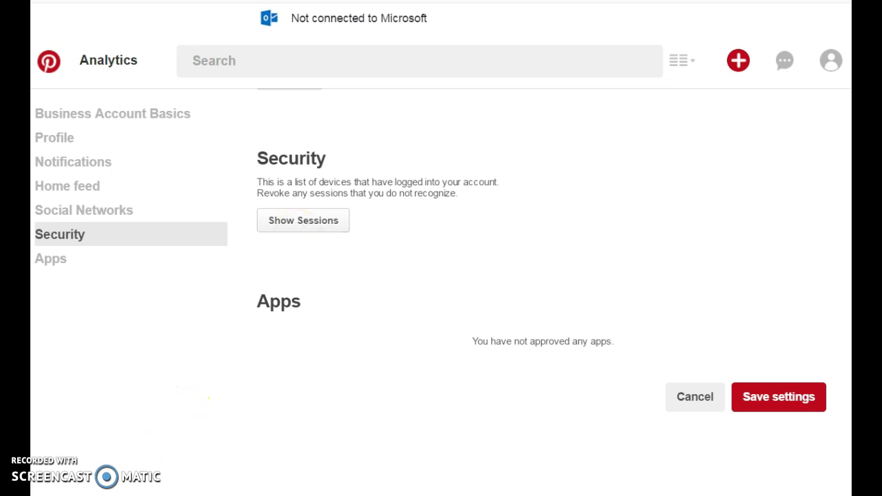
# Open the business account's profile page to view its details and boards.
pyautogui.click(830, 60)
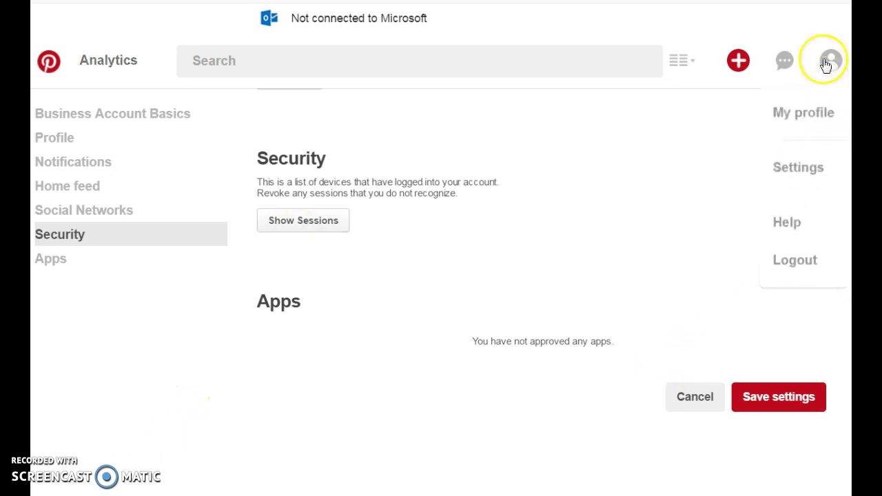
pyautogui.click(808, 110)
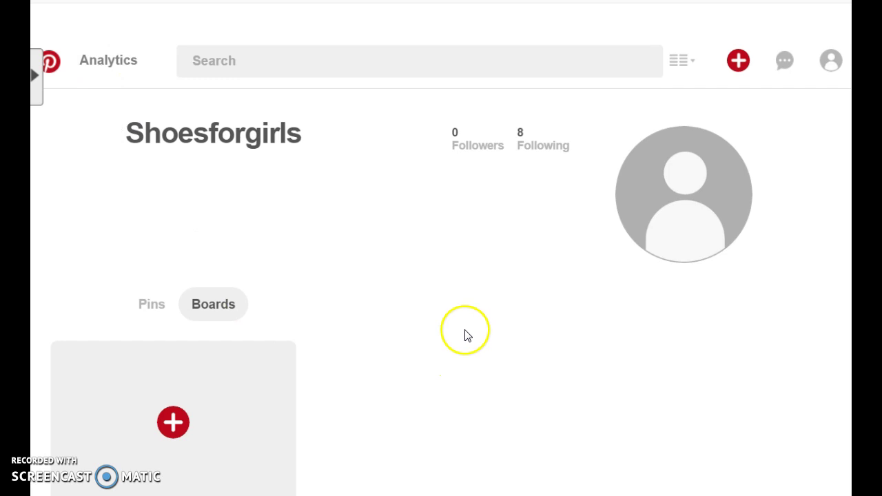
pyautogui.click(222, 443)
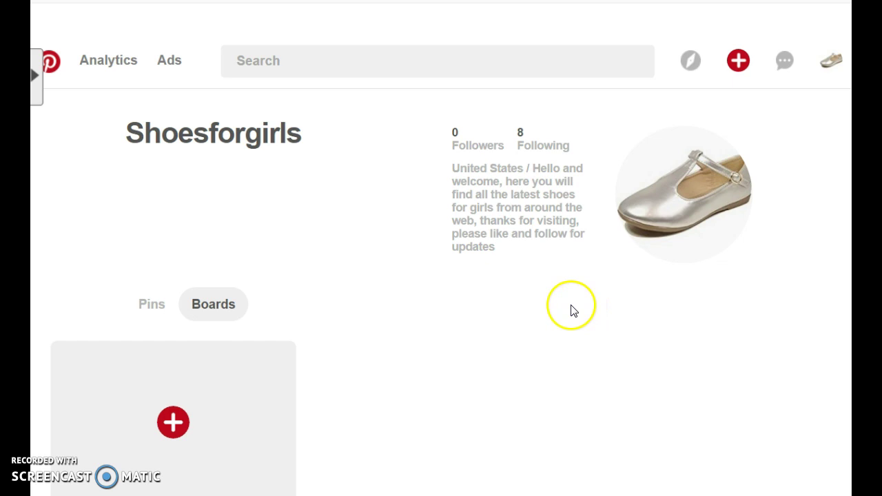
# Reopen the account settings to save them, and return to the business profile page.
pyautogui.click(834, 67)
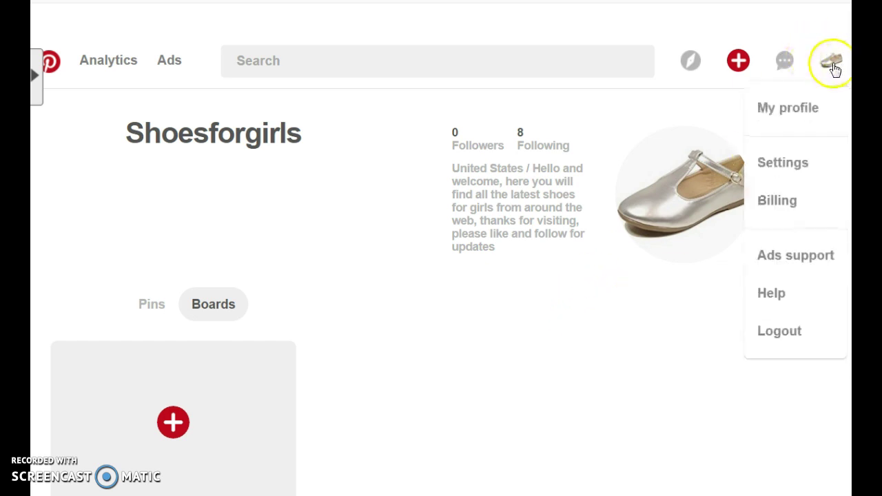
pyautogui.click(787, 165)
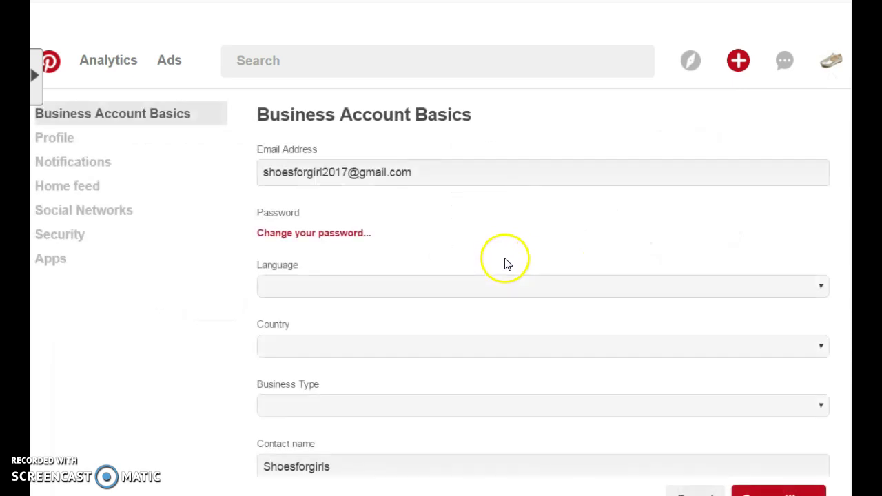
pyautogui.scroll(-10, 506, 263)
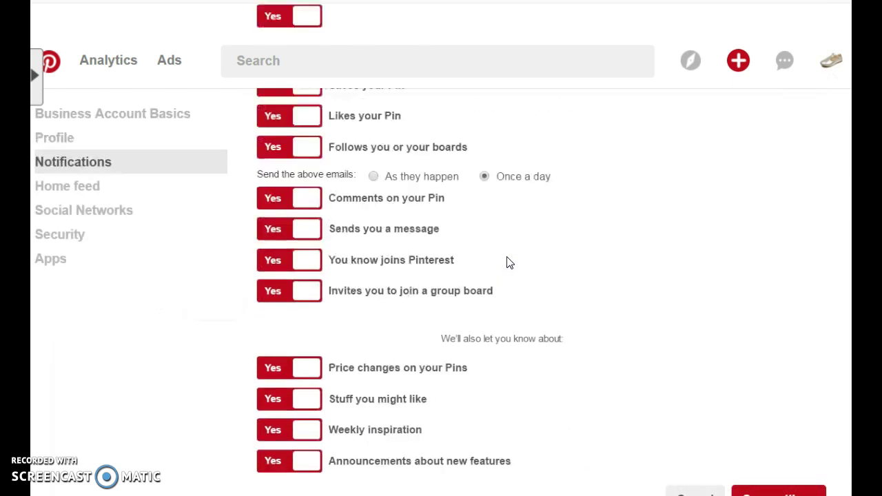
pyautogui.scroll(-15, 508, 262)
pyautogui.click(518, 272)
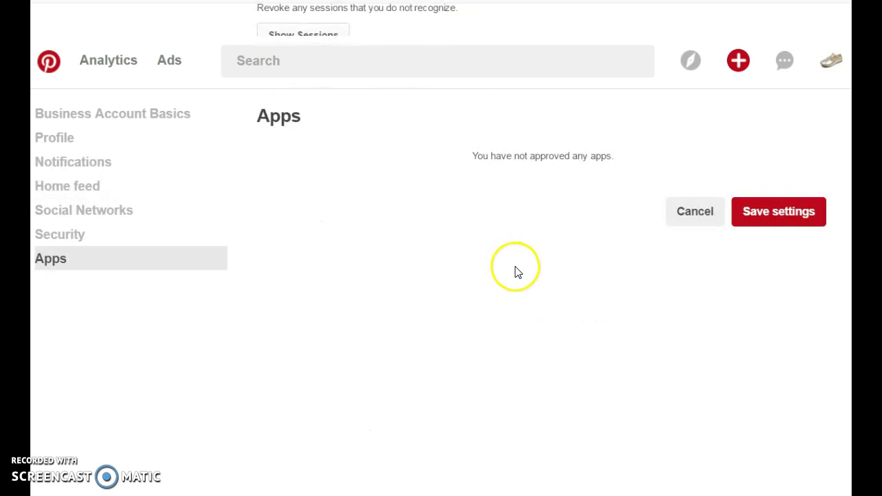
pyautogui.click(783, 219)
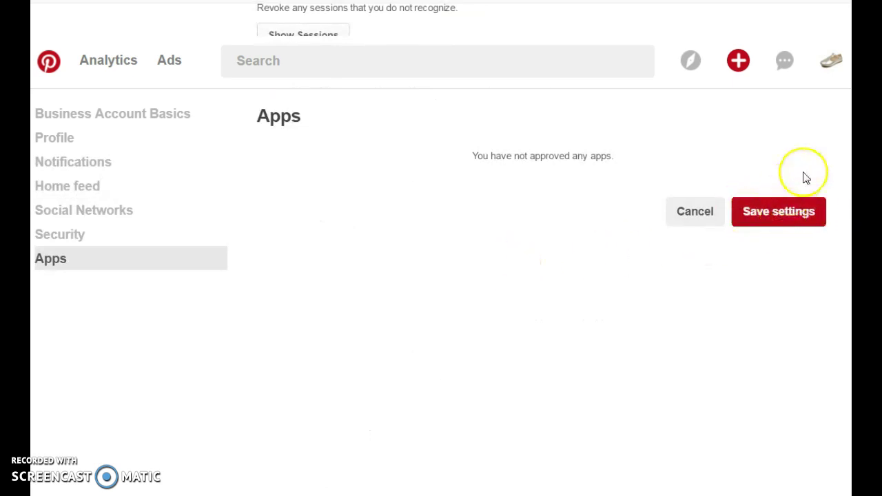
pyautogui.click(834, 63)
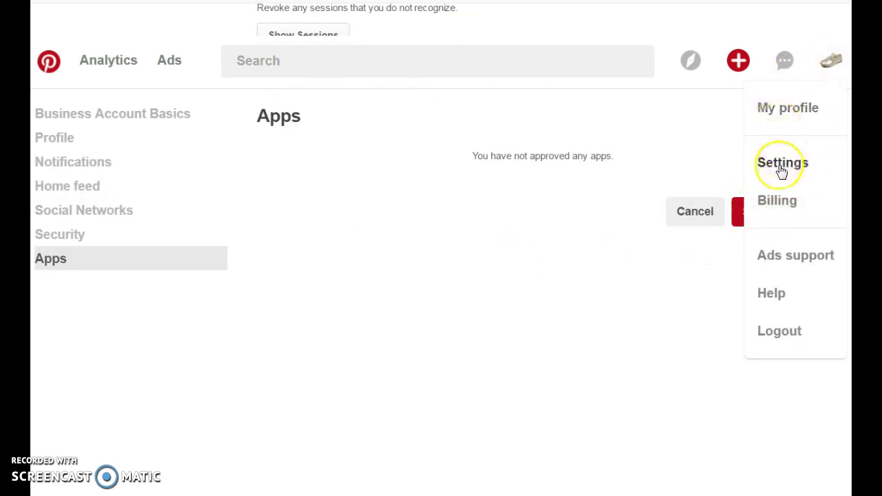
pyautogui.click(786, 113)
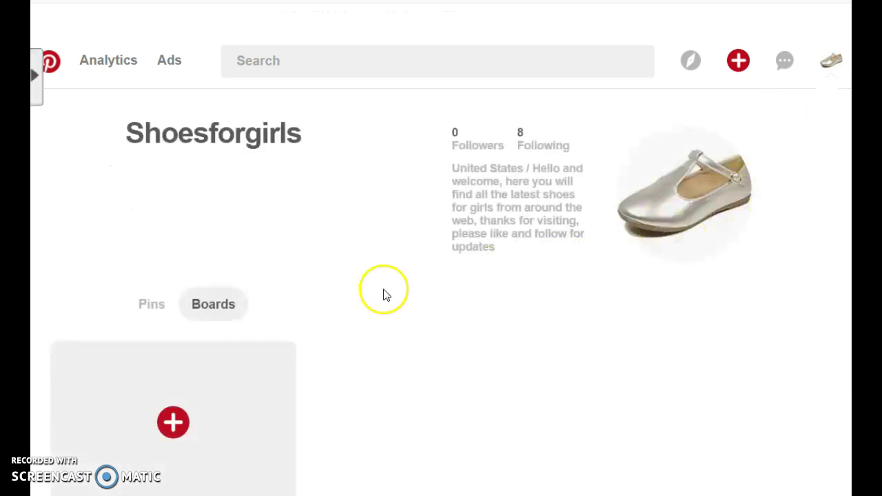